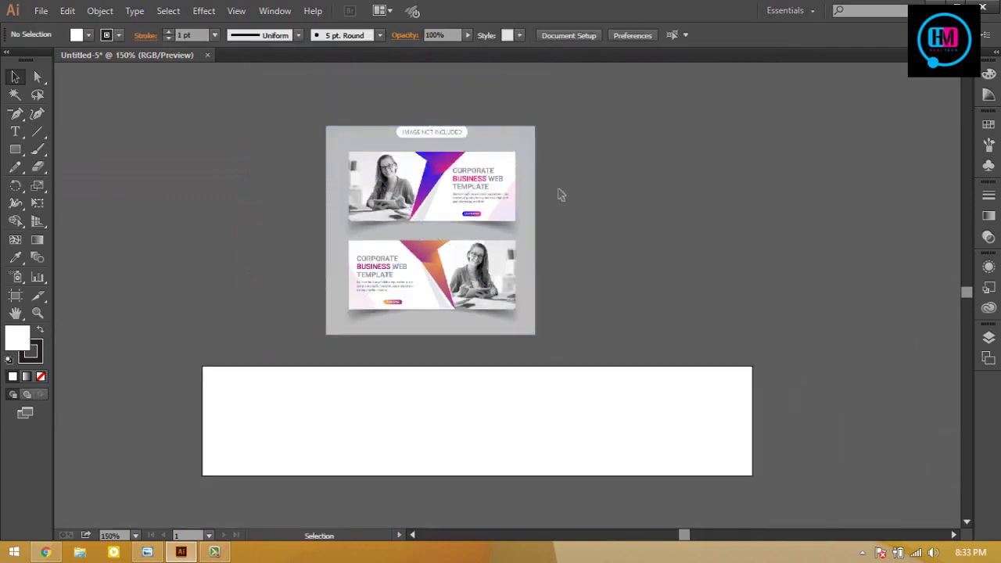
Select the reference image and zoom in on the blank white banner below it.
left_click(518, 241)
mouse_move(536, 335)
left_mouse_down()
mouse_move(525, 246)
mouse_move(547, 266)
left_mouse_up()
key("ctrl+plus")
Trace the top V triangle and the polygons hanging below it from the banner's top edge.
key("p")
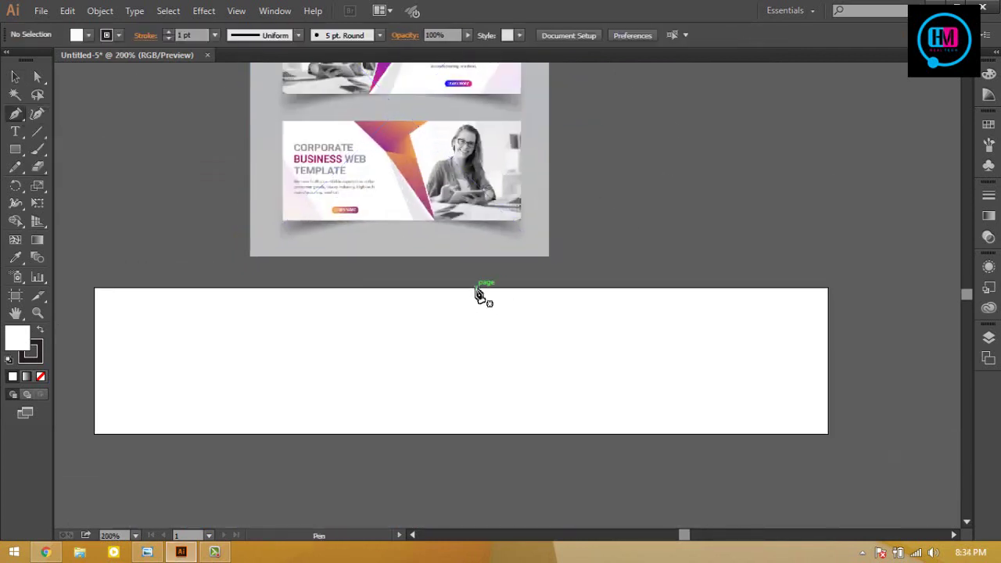
left_click(472, 288)
left_click(509, 341)
left_click(579, 288)
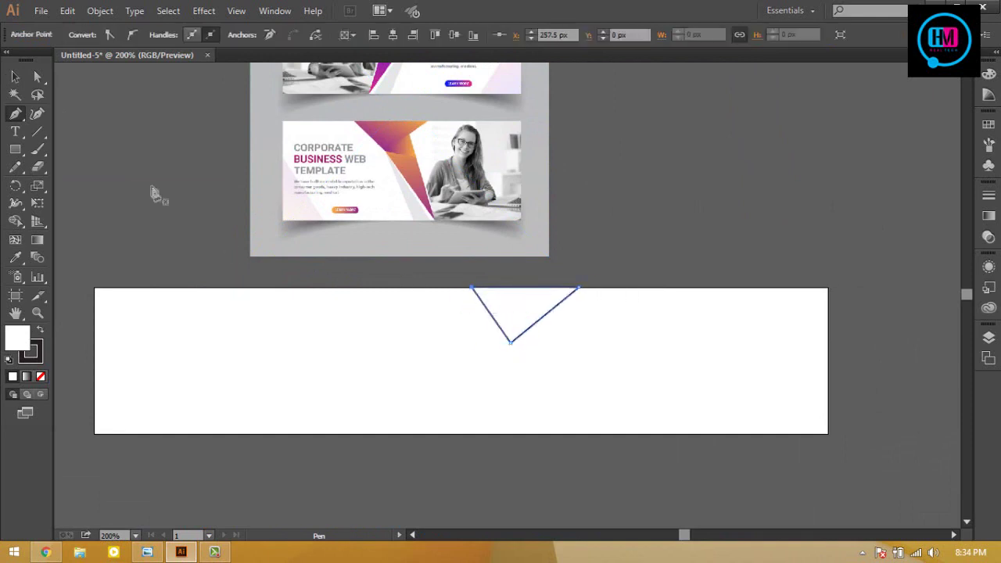
key("v")
left_click(511, 343)
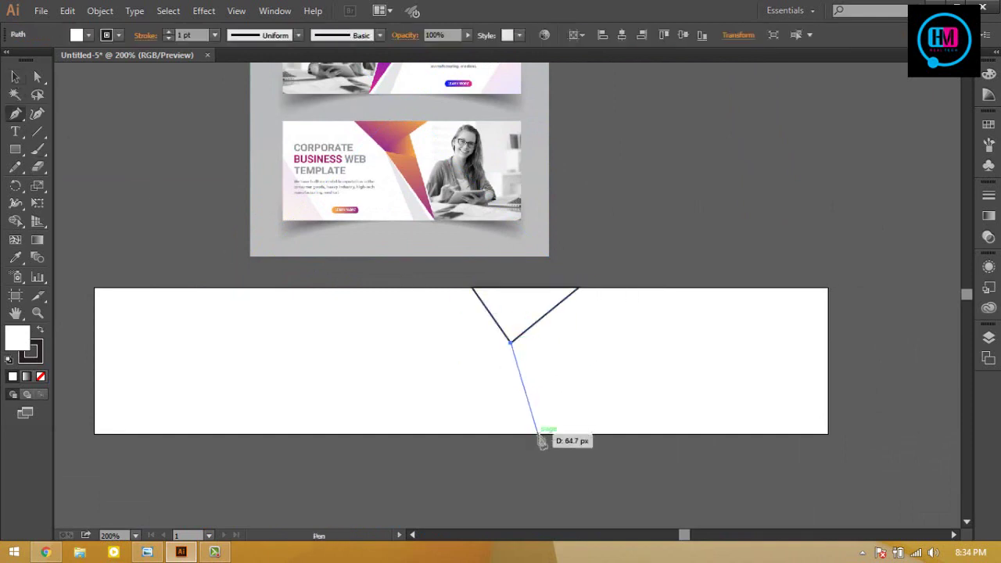
left_click(537, 433)
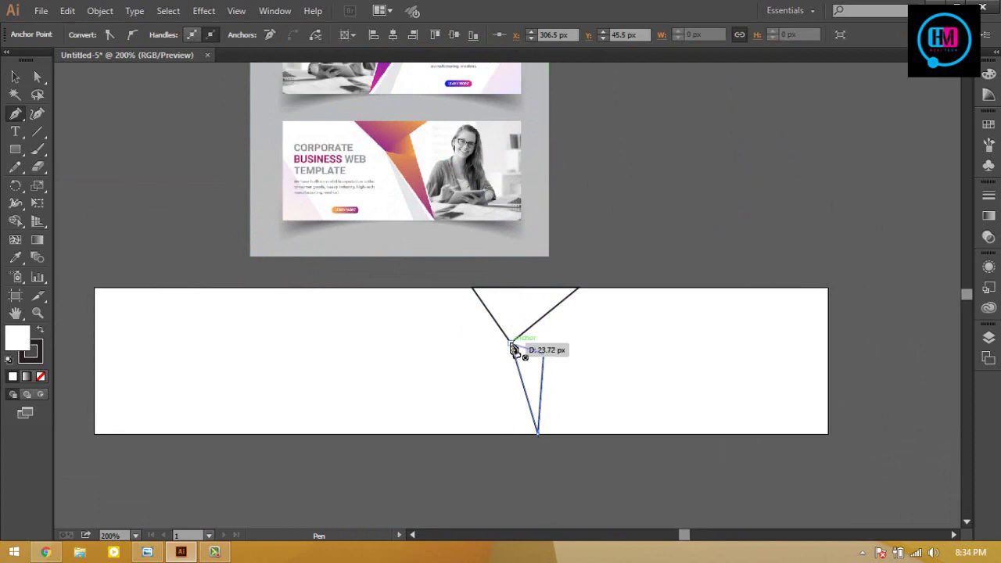
left_click(559, 305)
left_click(15, 76)
left_click(16, 113)
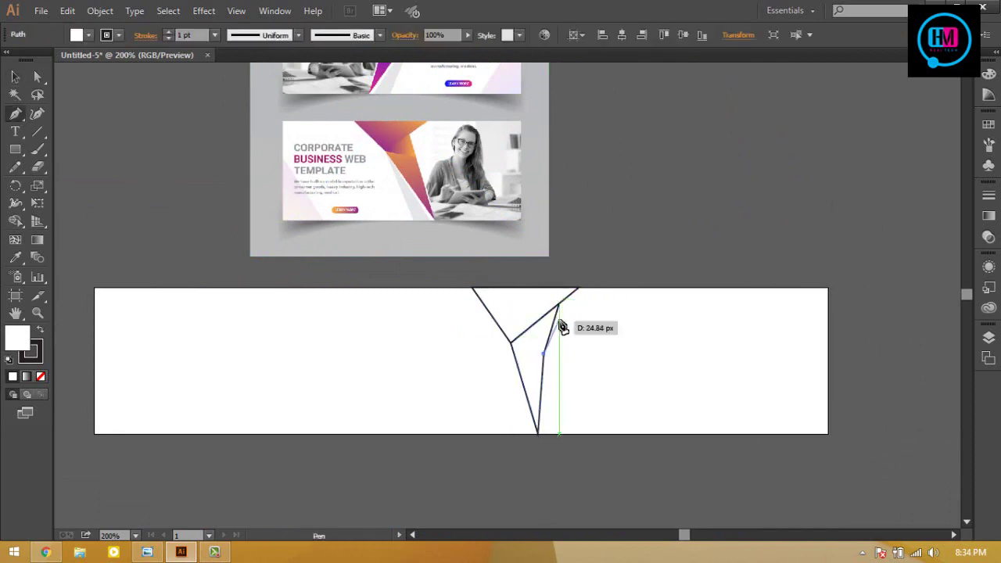
left_click(545, 356)
Fill the top triangle pink, the middle shape orange and the lower triangle coral from the reference.
key("v")
left_click(505, 323)
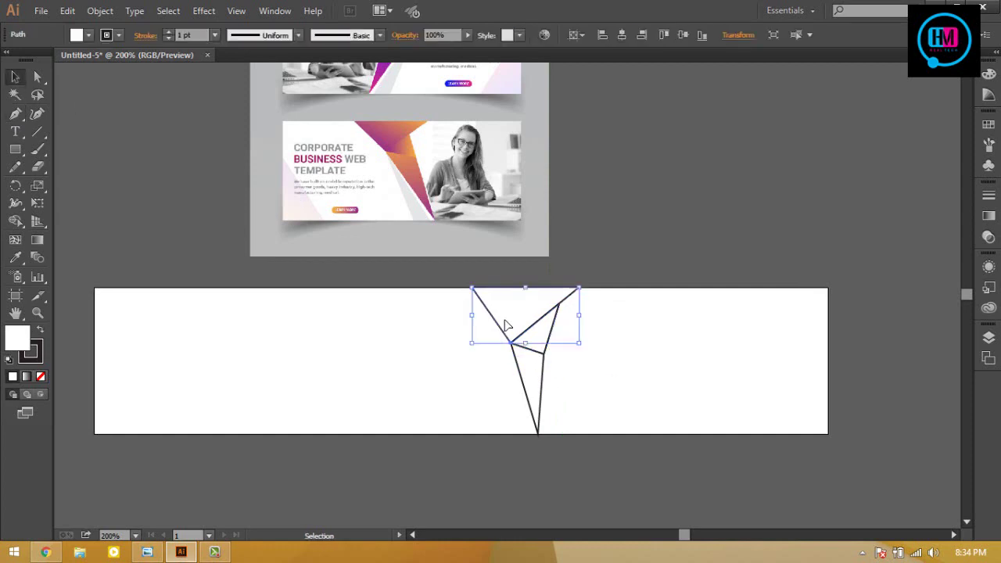
key("i")
left_click(391, 136)
key("v")
left_click(532, 330)
key("i")
left_click(413, 145)
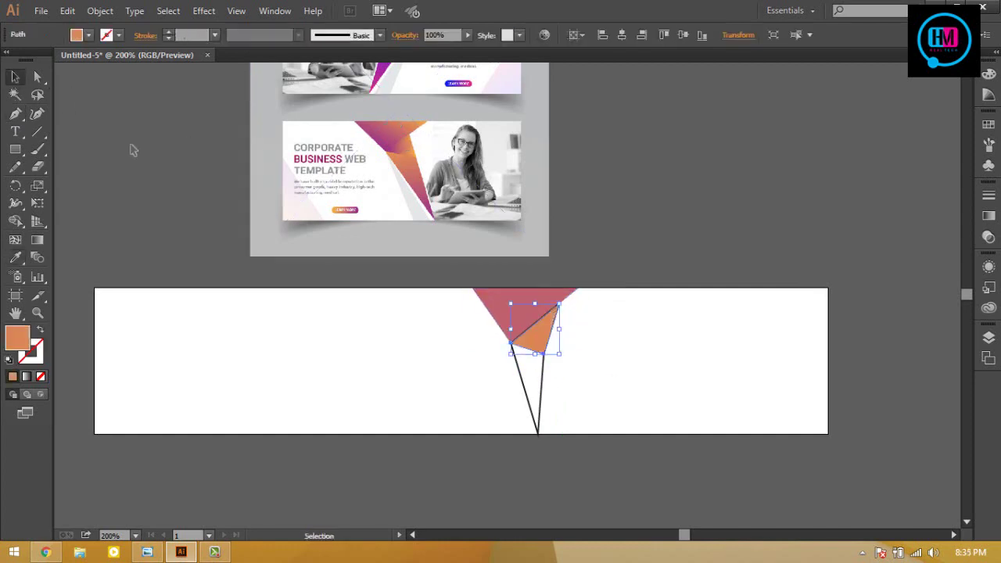
left_click(530, 391, "ctrl")
left_click(403, 183)
left_click(227, 297)
Start a sliver shape from the spike's left point to the banner's bottom edge.
key("p")
left_click(510, 342)
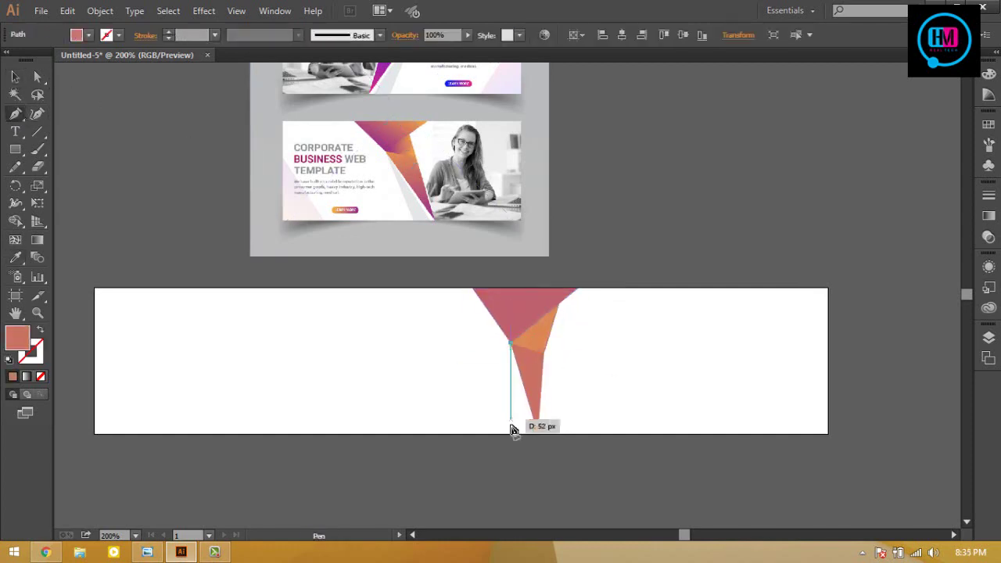
left_click(507, 432)
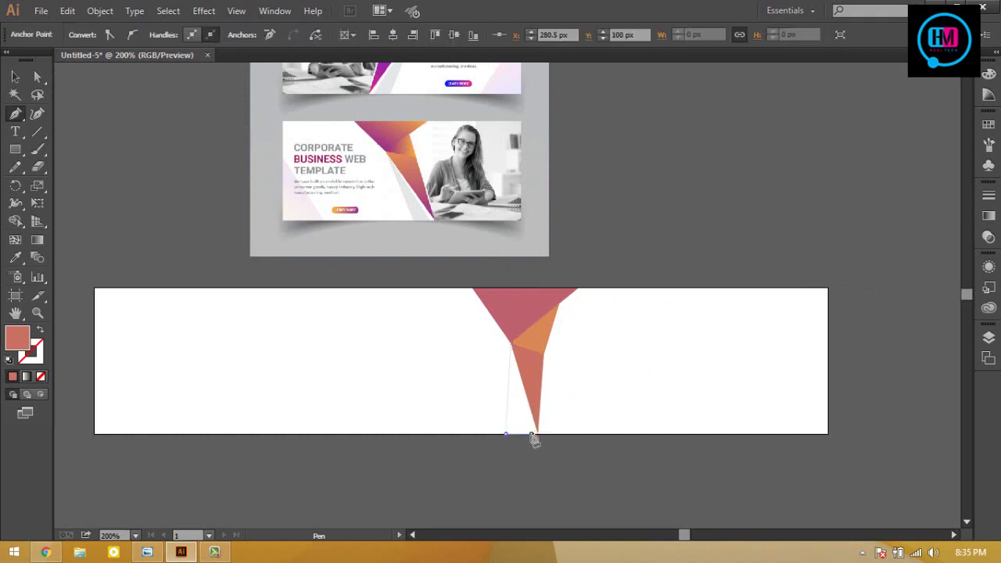
left_click(531, 433)
Close the sliver shape and fill it with light grey from the reference.
key("i")
left_click(304, 204)
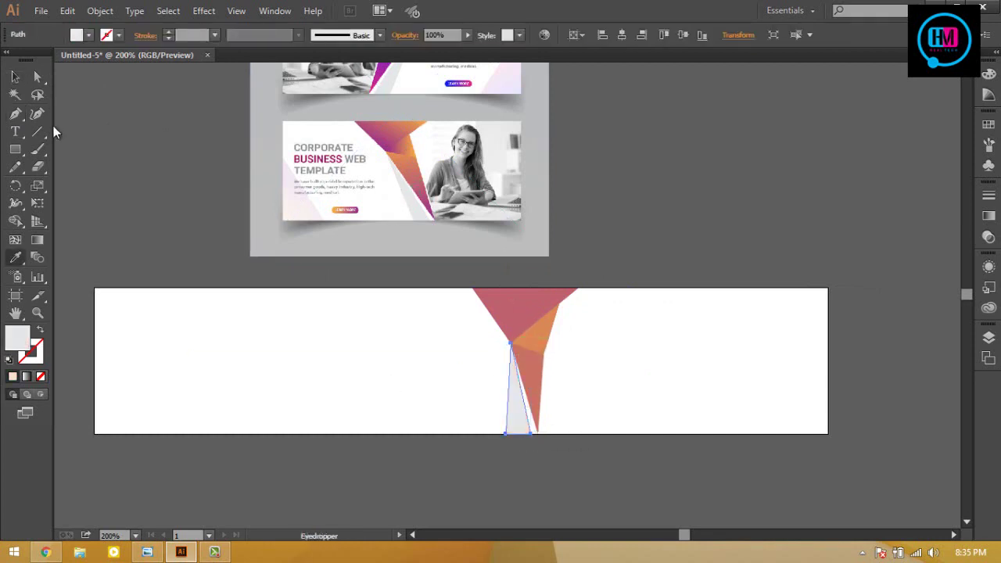
key("v")
left_click(631, 266)
Give the middle shape a yellow-to-red gradient and remove its middle colour stop.
left_click(547, 321)
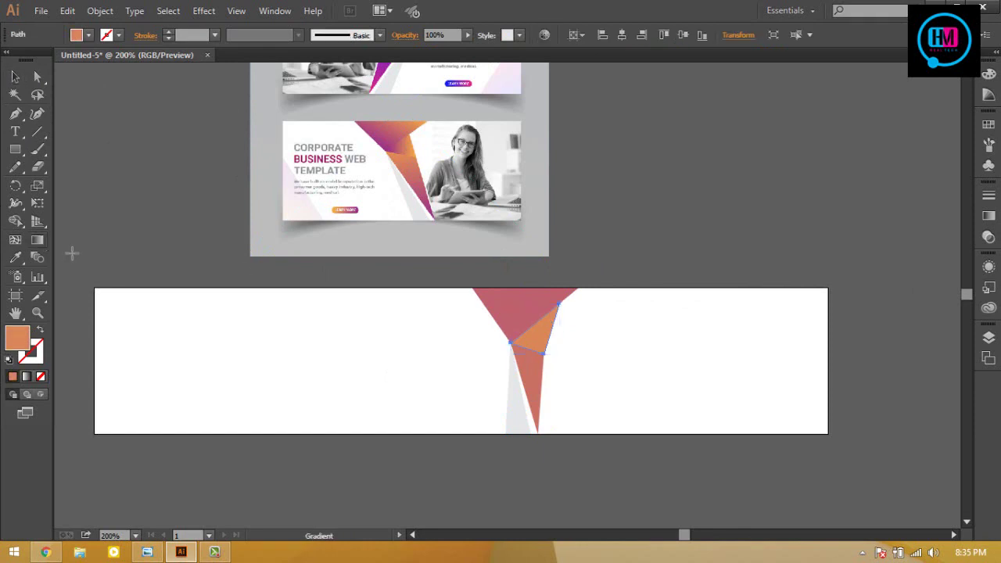
left_click(37, 240)
left_click(88, 35)
left_click(20, 90)
key("Escape")
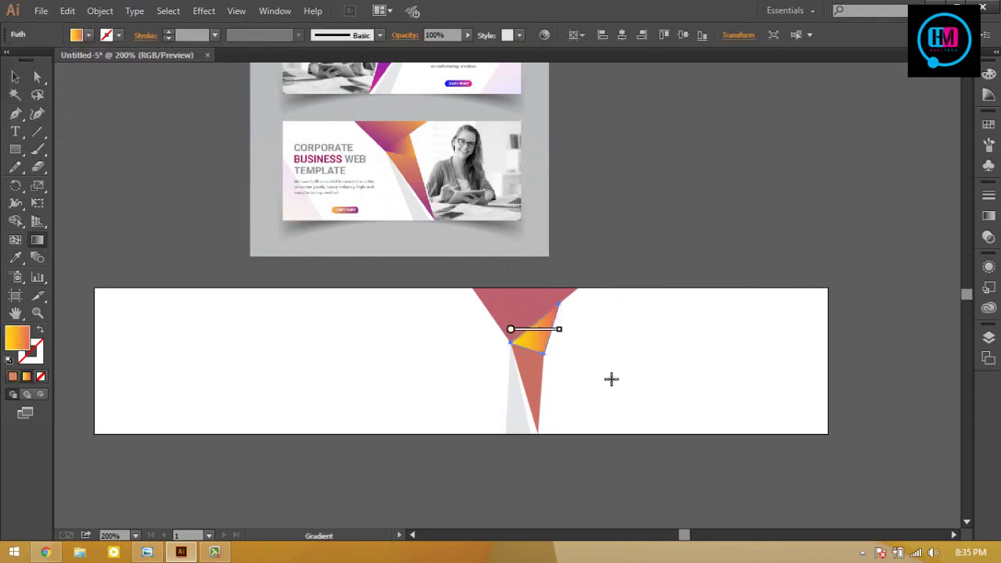
key("ctrl+F9")
left_click_drag(930, 300, 922, 323)
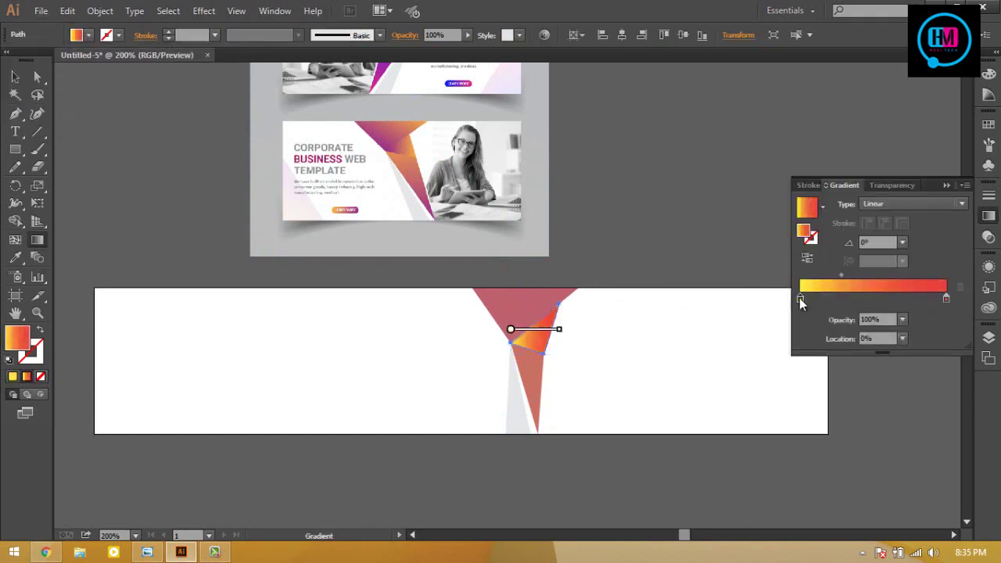
Set the gradient stops to magenta-to-orange, with a hot pink left stop.
key("i")
left_click(375, 131)
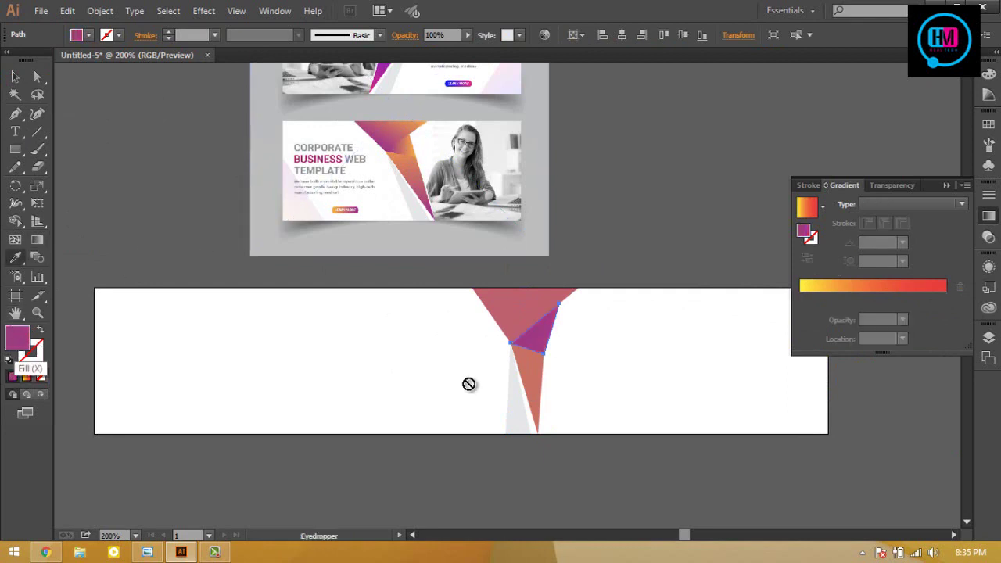
left_click(803, 299)
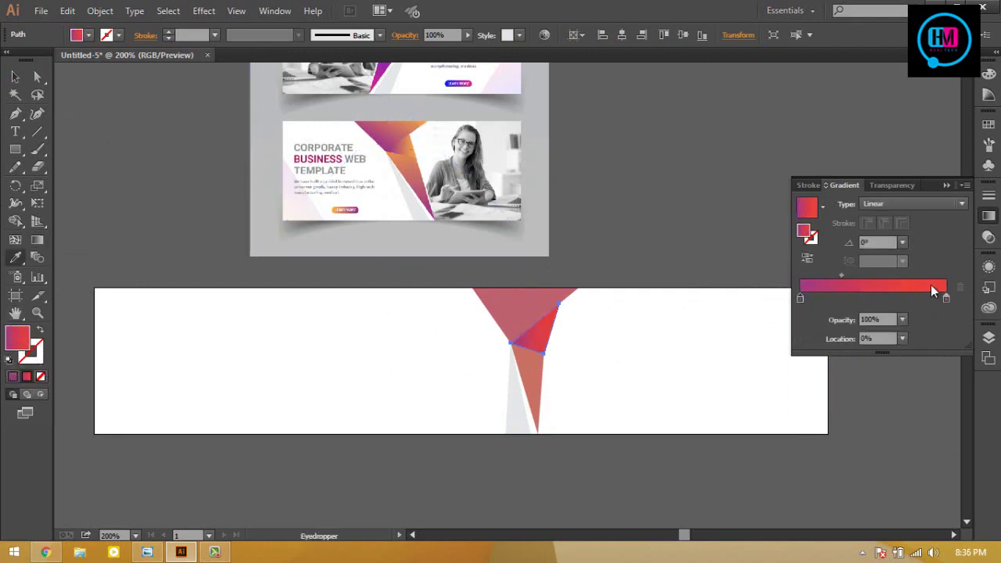
left_click(401, 147)
left_click(946, 297)
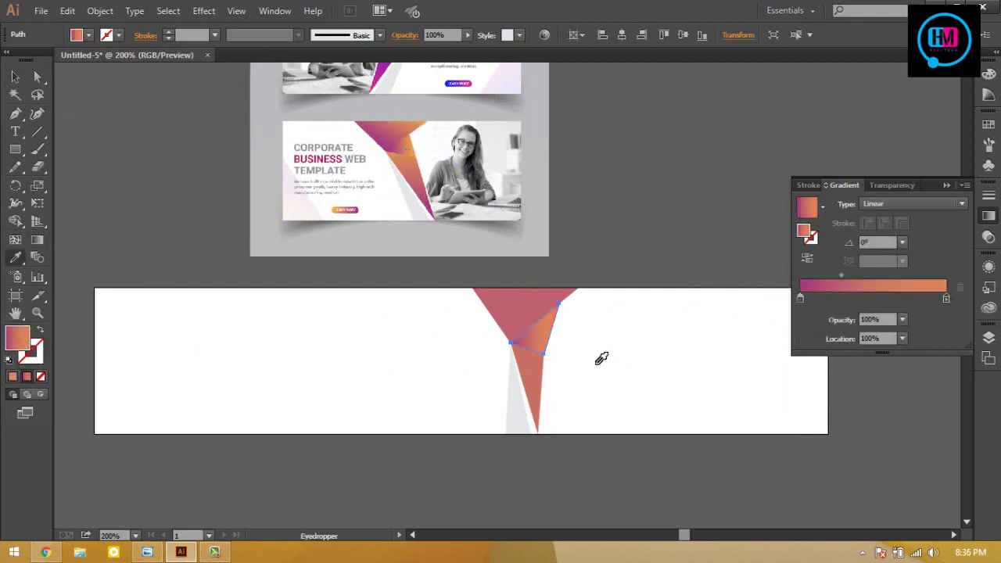
double_click(799, 298)
mouse_move(856, 378)
left_mouse_down()
mouse_move(836, 381)
mouse_move(894, 357)
left_mouse_up()
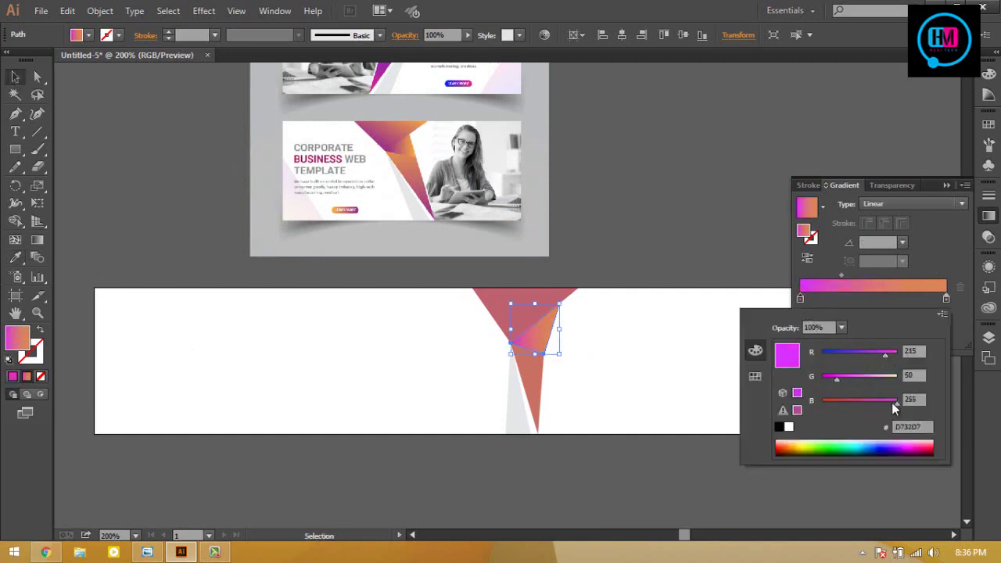
Copy the gradient onto the top triangle and angle it diagonally with a purple start.
key("i")
left_click(545, 326)
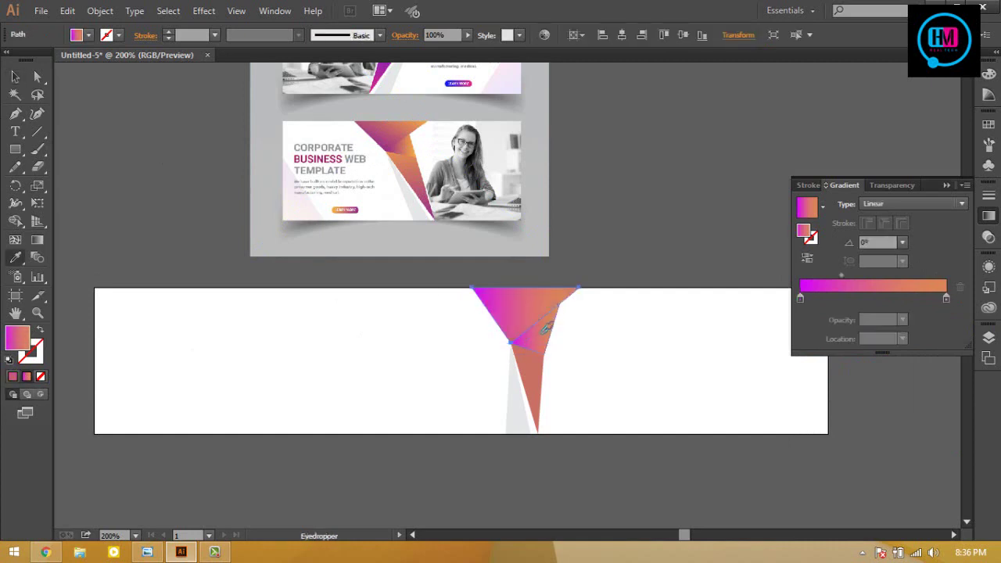
left_click(37, 239)
left_click_drag(463, 356, 570, 238)
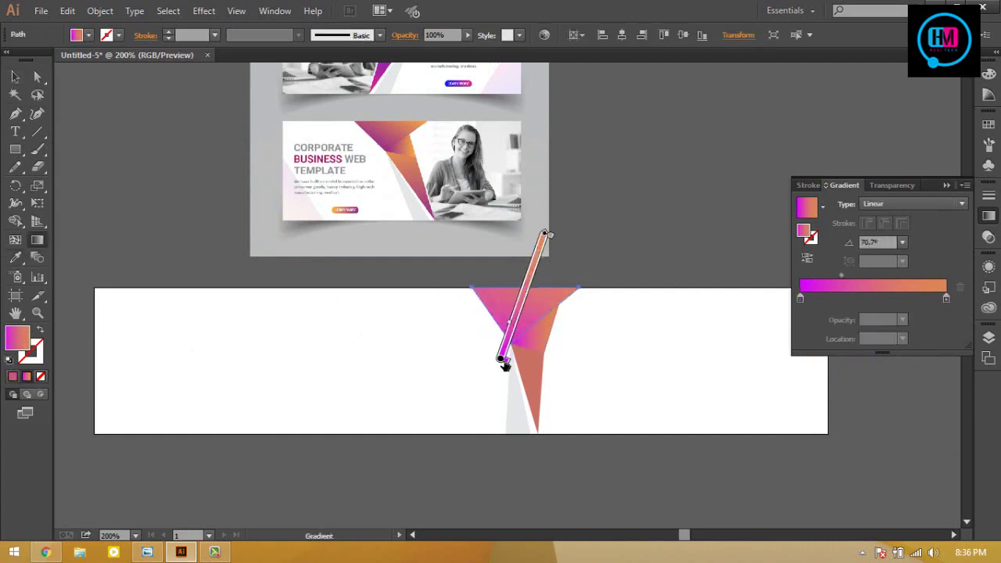
double_click(800, 298)
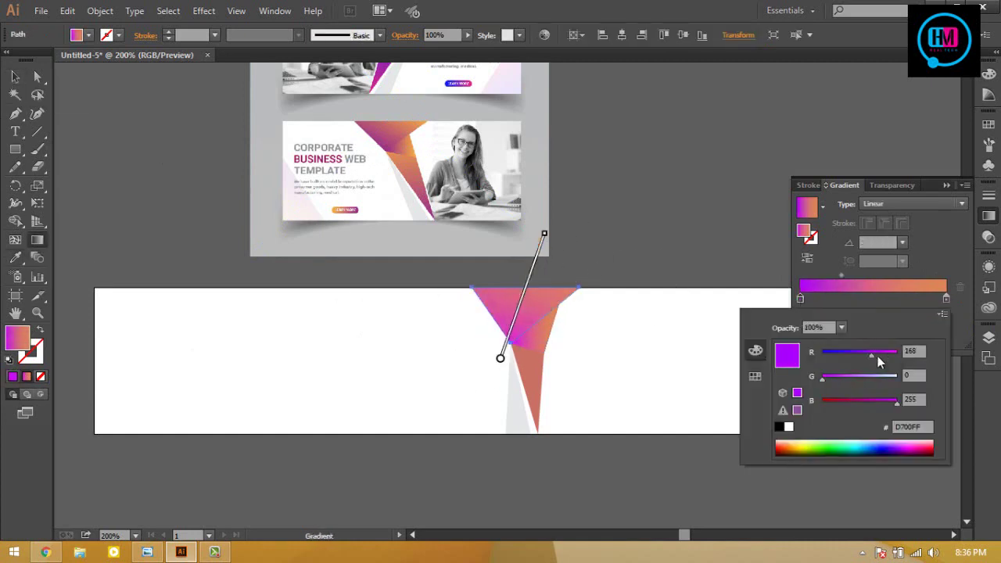
left_click(206, 134)
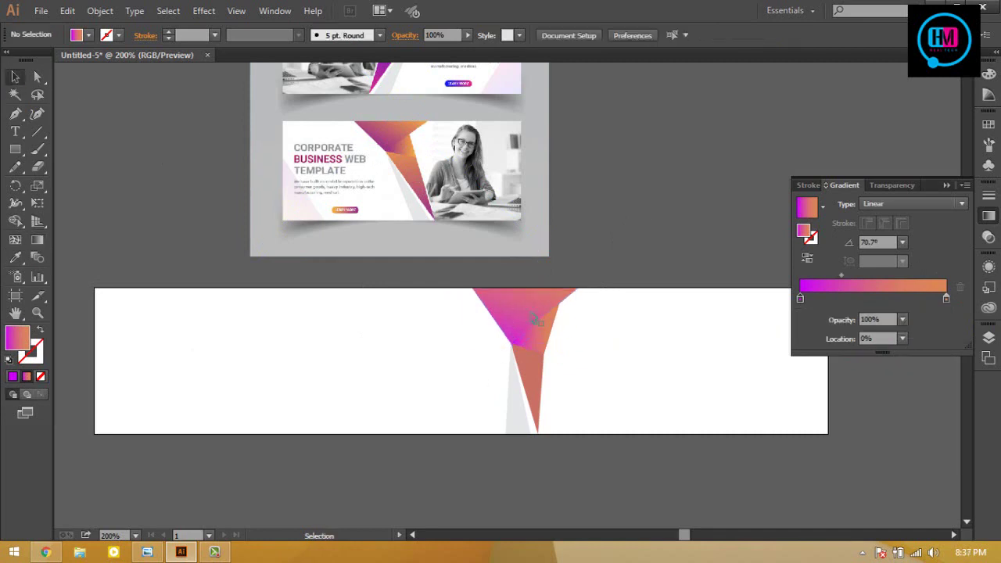
left_click_drag(488, 352, 545, 251)
Apply the pink-to-orange gradient to the lower spike.
key("v")
left_click(548, 336)
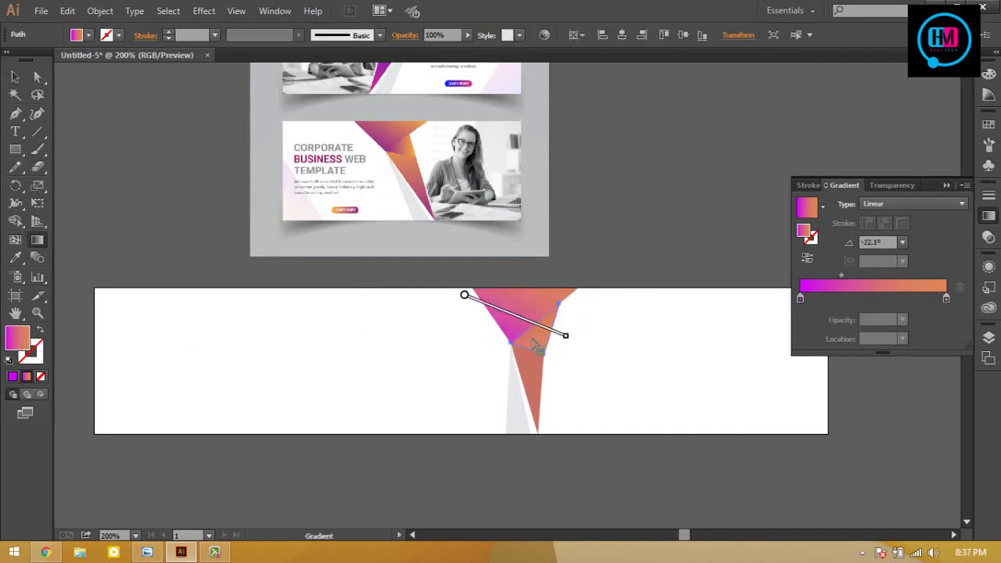
left_click(14, 75)
left_click(536, 383)
key("i")
left_click(508, 309)
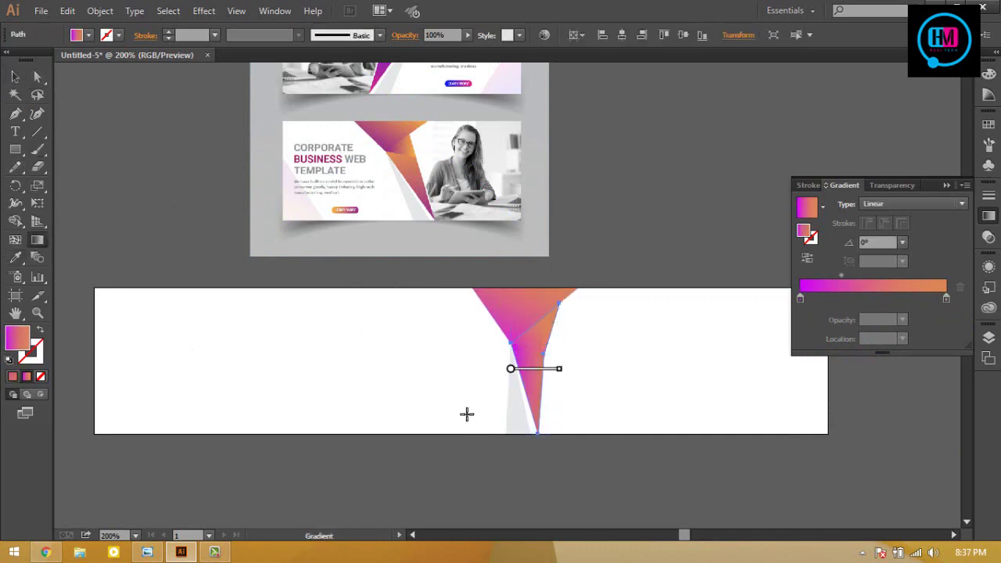
left_click(92, 100)
Draw a bottom-left triangle and fill it solid pale pink from the reference.
left_click(93, 335)
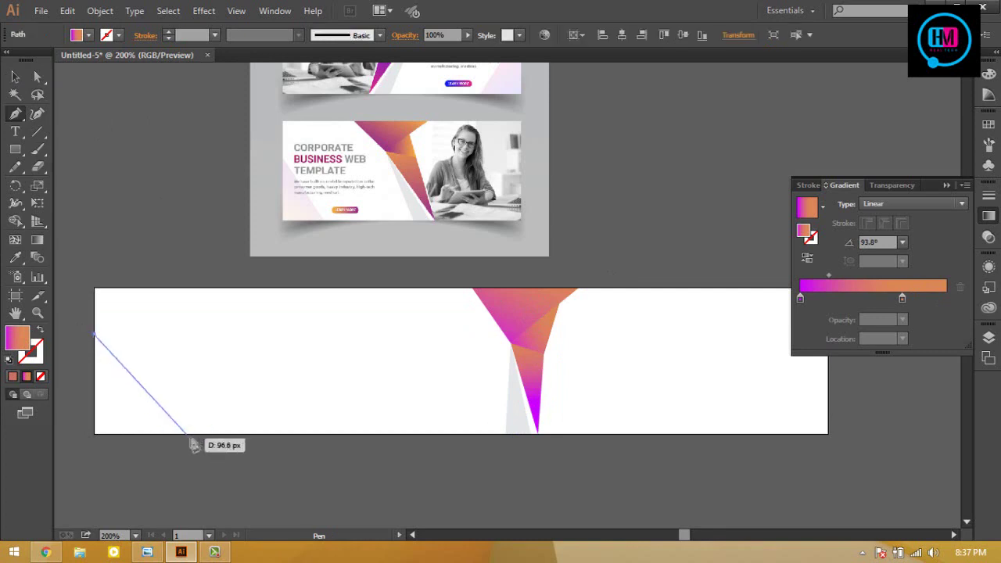
left_click(190, 434)
left_click(94, 433)
left_click(93, 335)
left_click(14, 76)
left_click(78, 34)
left_click(71, 59)
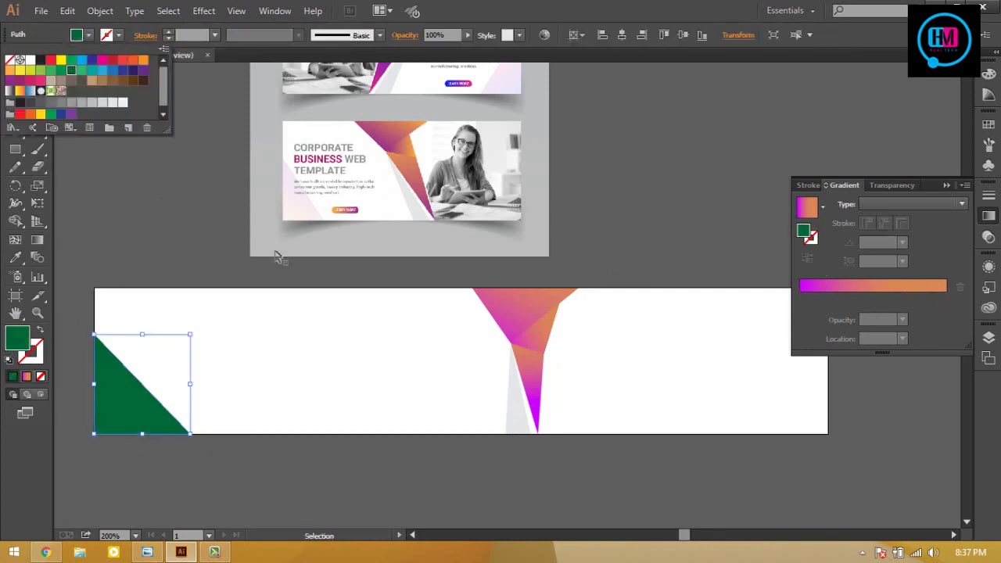
left_click(169, 313)
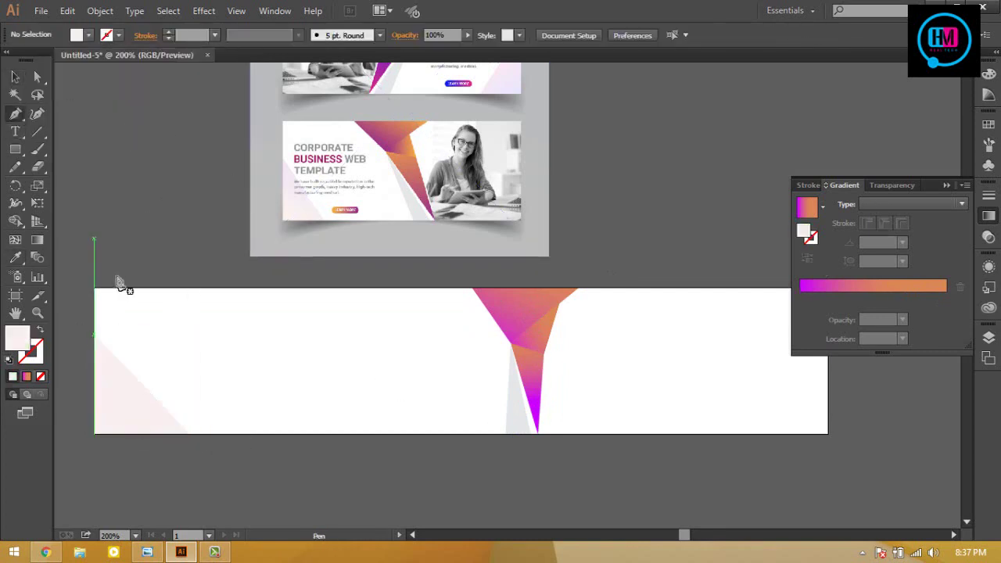
Draw a large pale pink background shape across the left side and send it to the back.
left_click(94, 334)
left_click(190, 434)
left_click(506, 434)
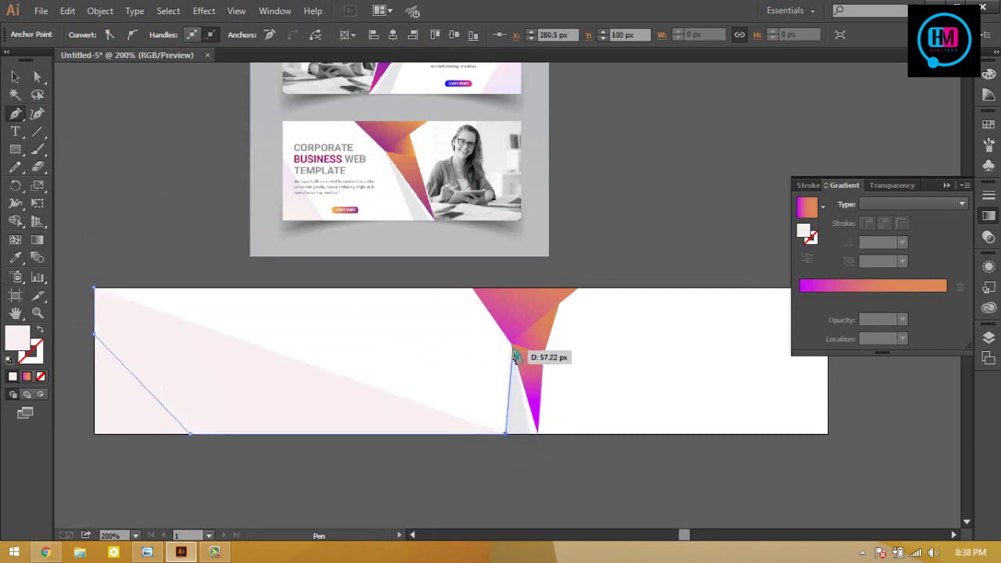
left_click(510, 344)
left_click(472, 288)
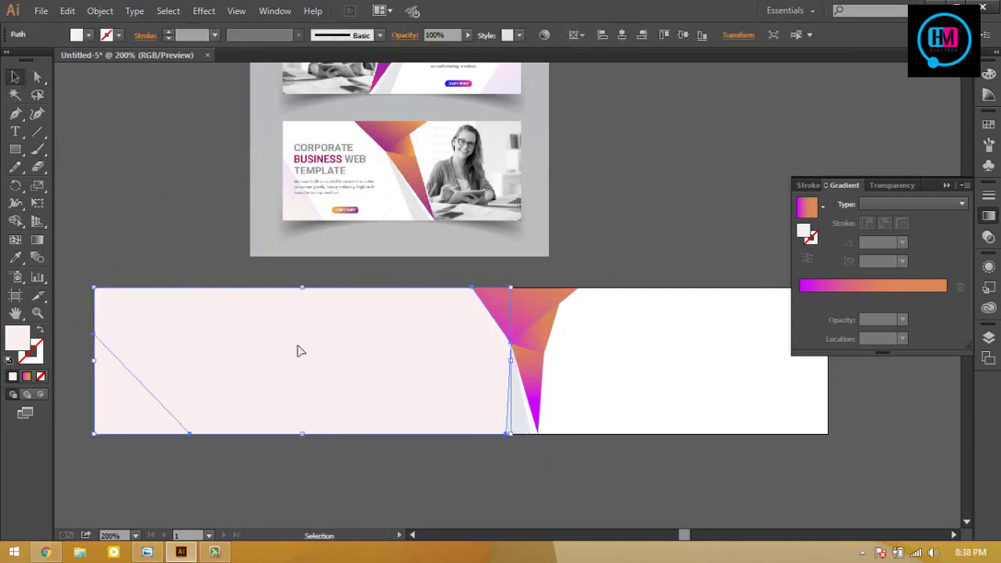
key("ctrl+shift+bracketleft")
left_click(675, 230)
Trace a closed pale pink shape covering the banner's right side.
key("p")
left_click(460, 317)
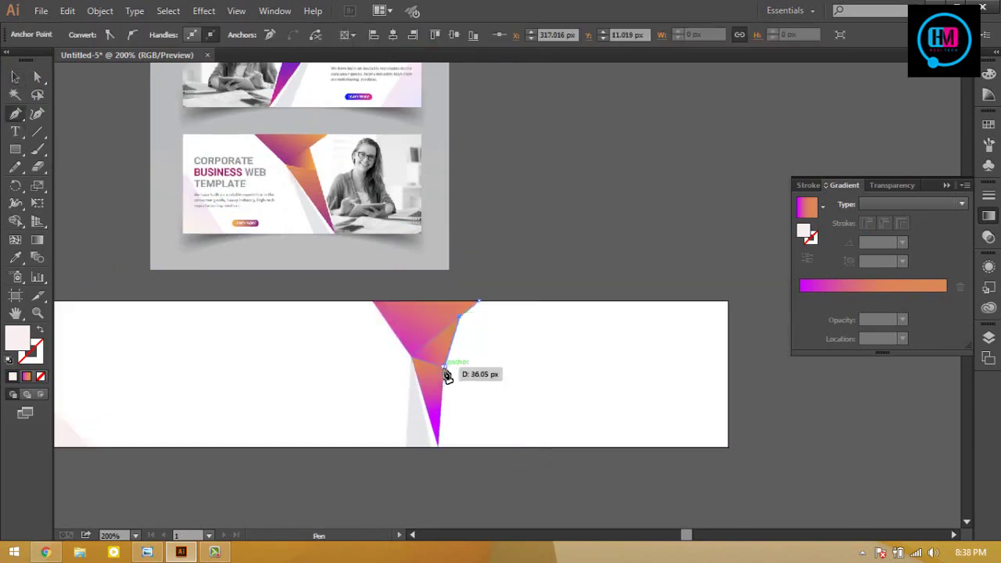
left_click(444, 368)
left_click(438, 447)
left_click(729, 447)
left_click(727, 301)
left_click(478, 302)
key("v")
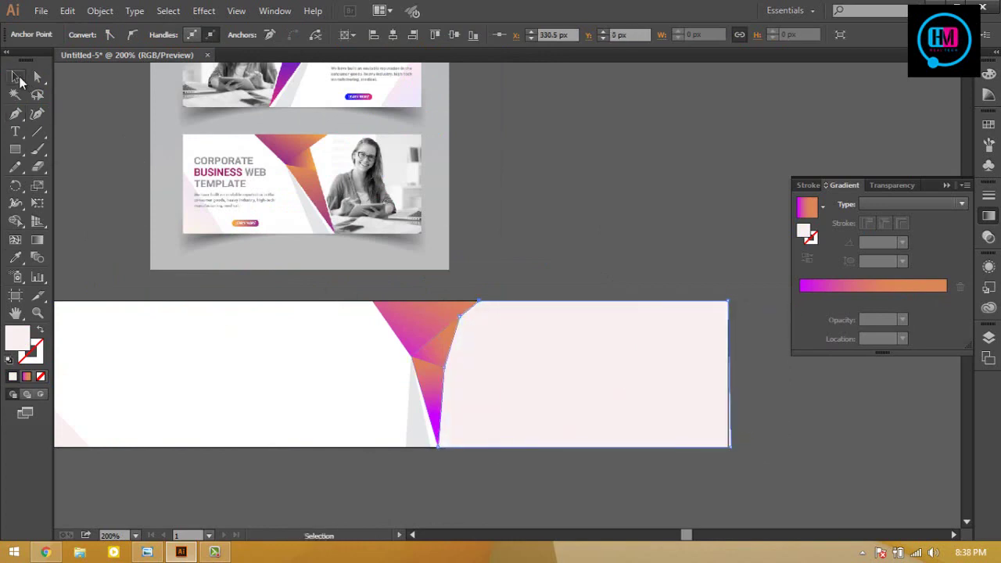
left_click(555, 257)
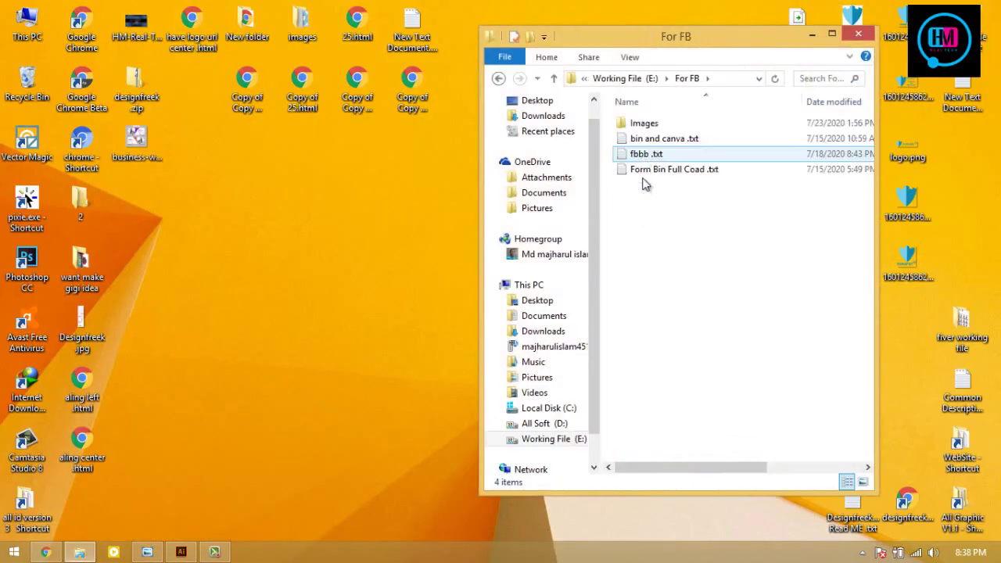
Drag lowrain.jpg from the Images > sad images folder into the document.
double_click(657, 154)
left_click(657, 154)
double_click(656, 154)
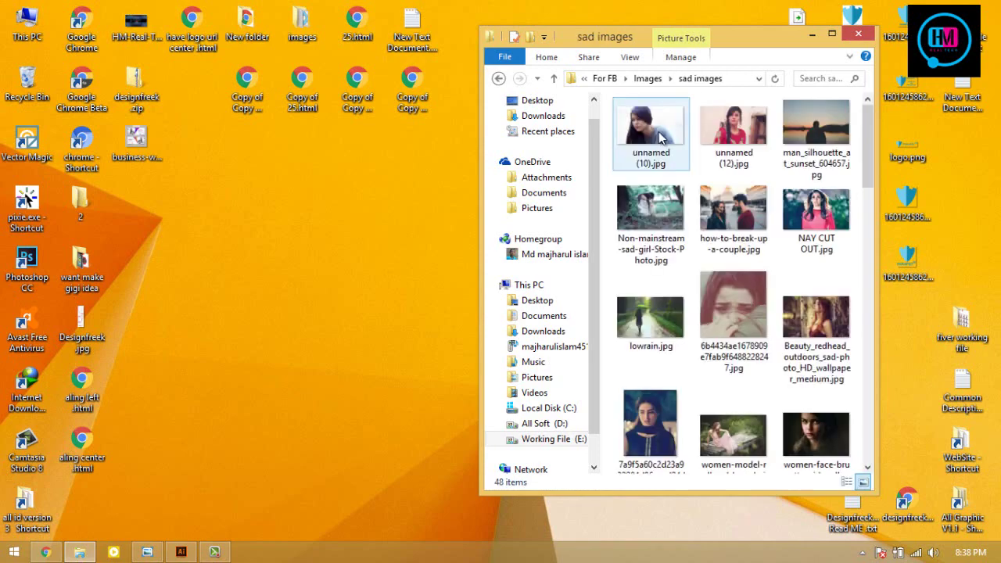
left_click_drag(649, 316, 637, 379)
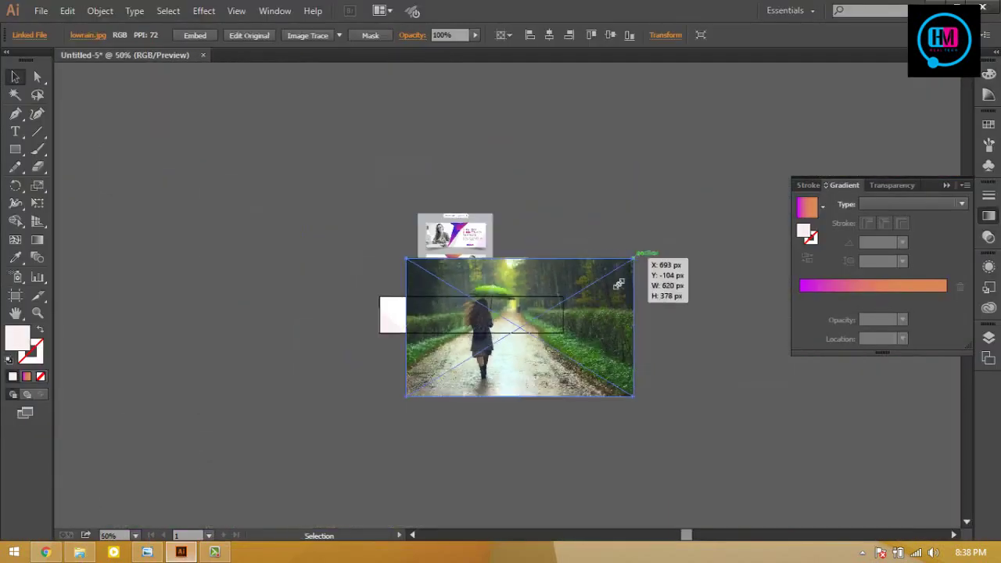
Drop the lowrain.jpg photo onto the artboard and resize it for the right side.
left_click_drag(618, 283, 648, 319)
key("ctrl+1")
left_click_drag(603, 364, 651, 378)
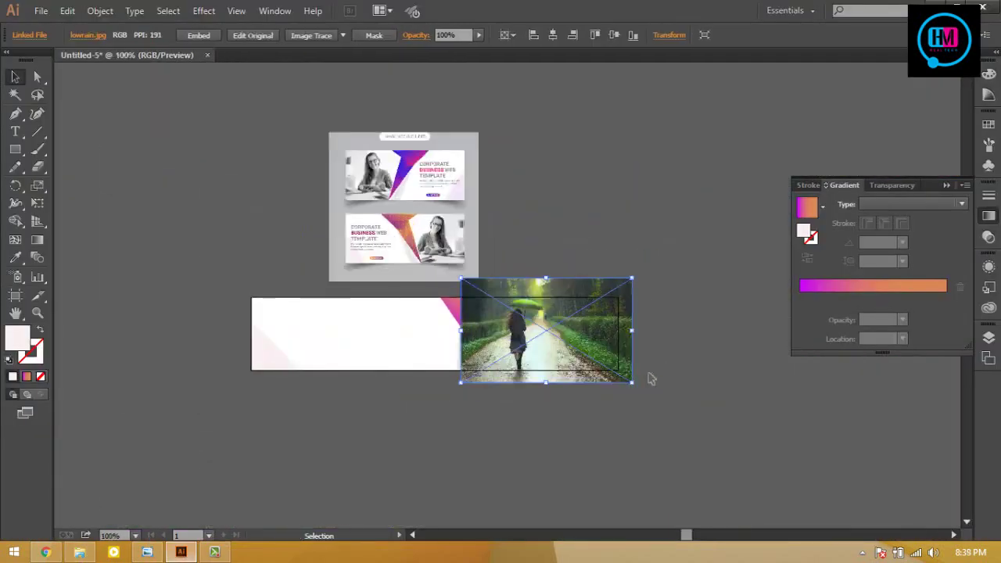
key("ctrl+plus")
Reorder the pale pink shape and clip the rain photo to it.
left_click(546, 361)
key("ctrl+3")
right_click(544, 357)
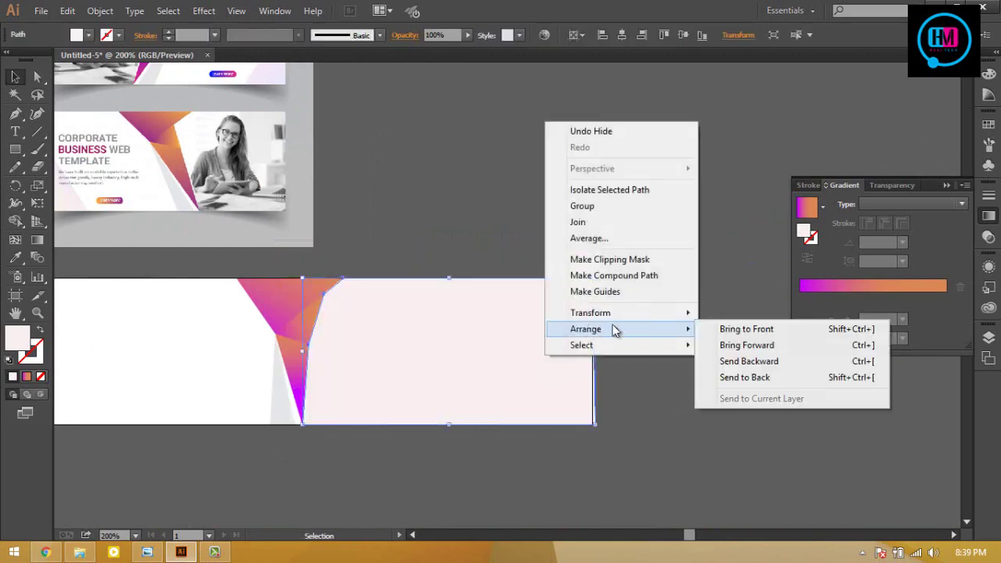
left_click(746, 329)
right_click(523, 287)
left_click(608, 374)
key("ctrl+minus")
left_click(682, 338)
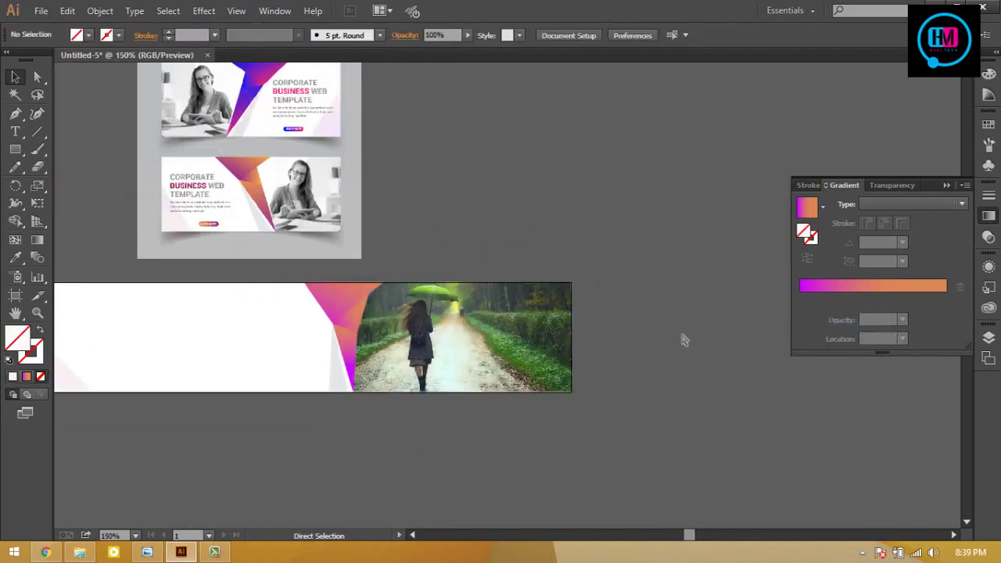
Nudge a pink-shape anchor to close the gap, then delete the rain photo.
scroll(646, 208, "up", 1)
scroll(646, 208, "left", 2)
key("a")
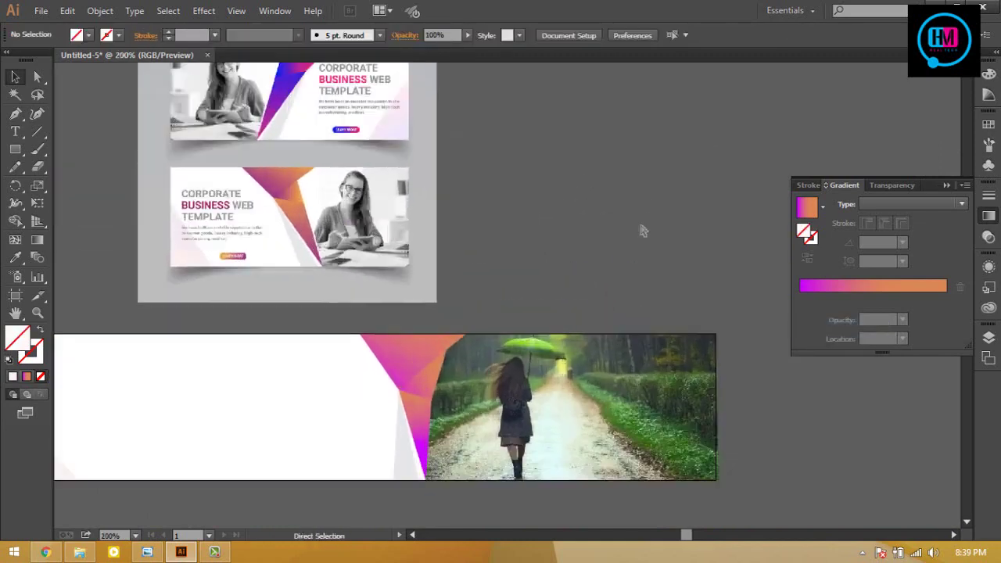
key("ctrl+plus")
key("ctrl+plus")
left_click(482, 352)
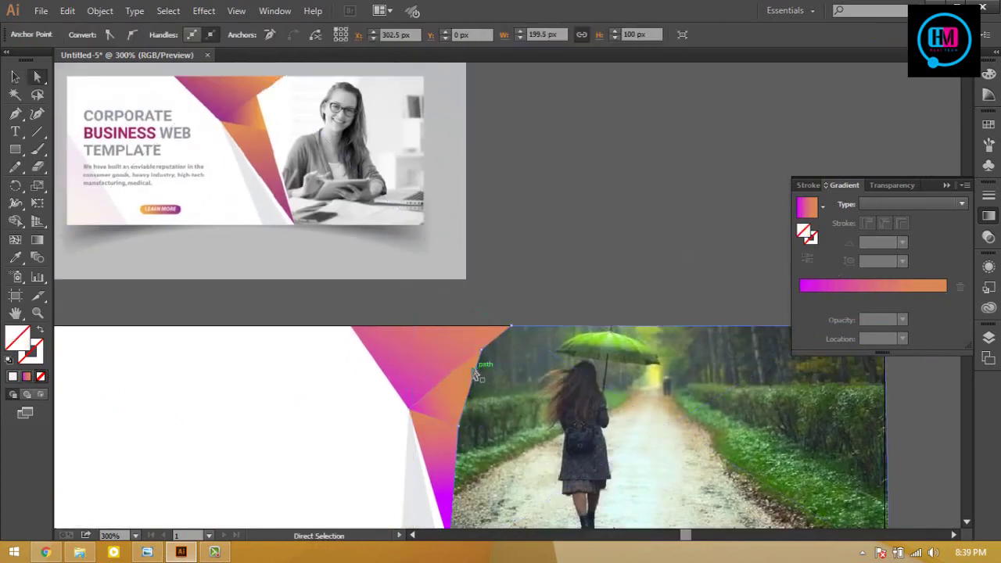
left_click_drag(482, 352, 465, 365)
left_click(518, 385)
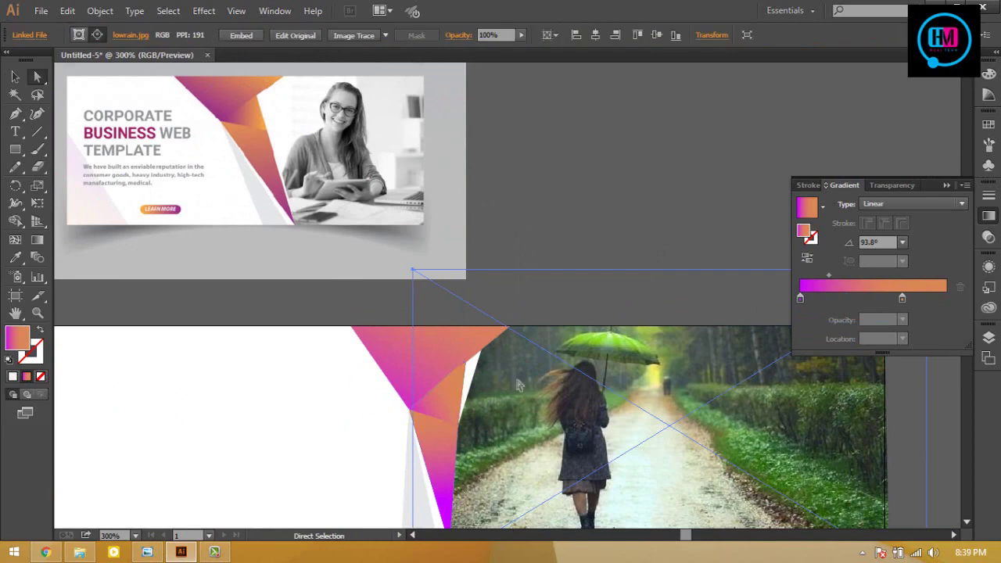
key("Delete")
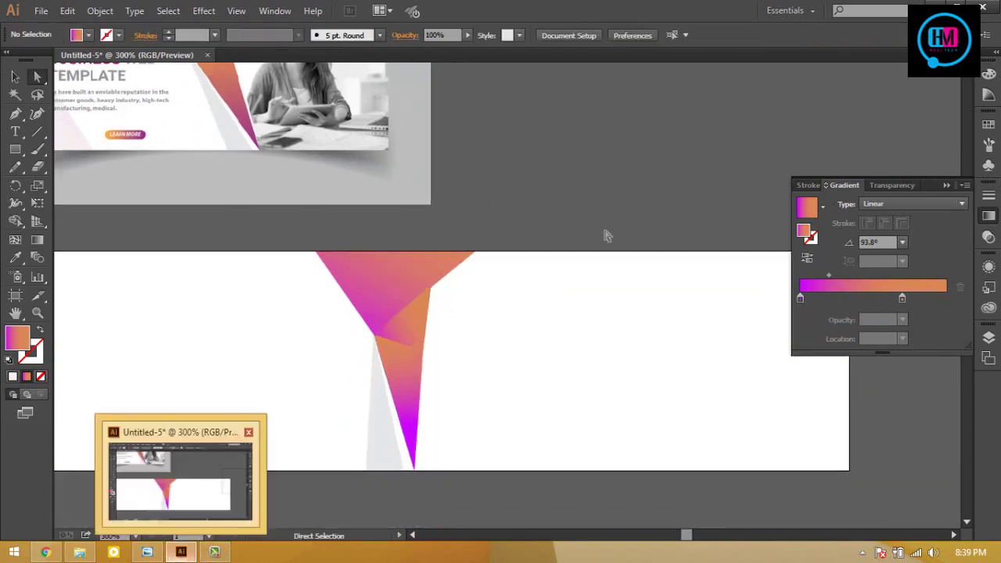
Place the girl-with-basket photo, enlarge it over the right side, and send it to the back.
left_click(181, 552)
left_click_drag(649, 210, 432, 319)
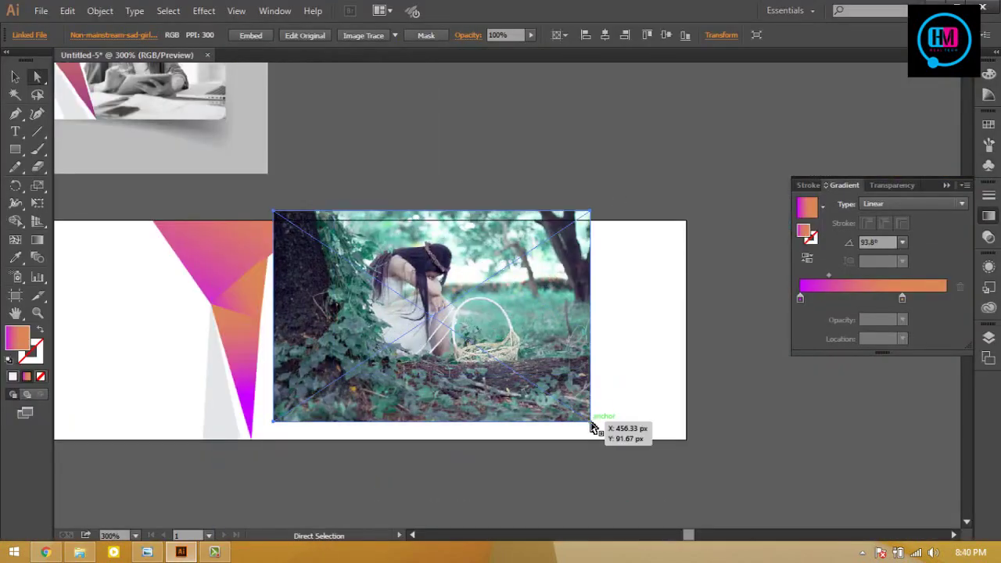
left_click_drag(592, 427, 642, 447)
left_click_drag(563, 359, 503, 349)
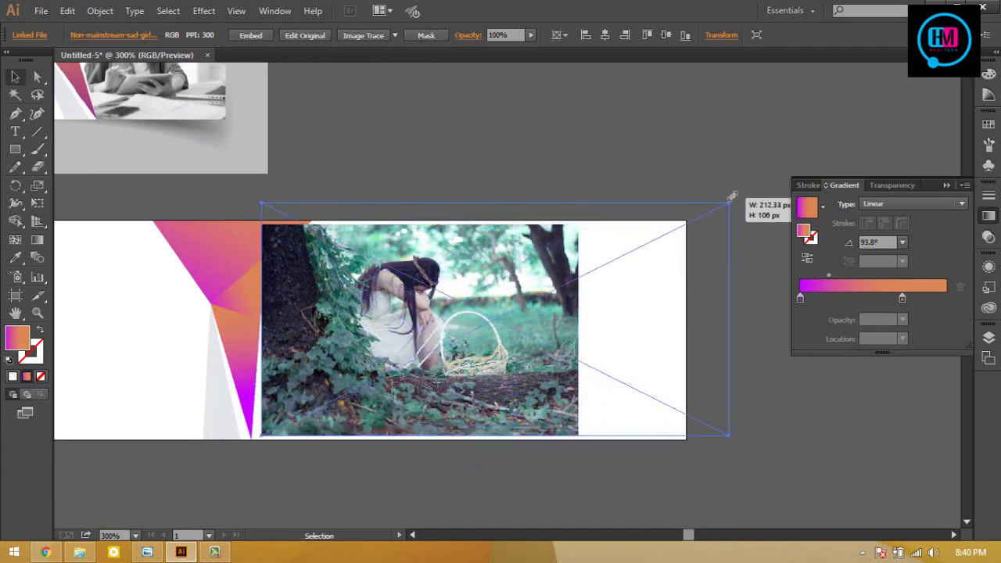
left_click_drag(576, 224, 714, 205)
right_click(613, 334)
left_click(744, 438)
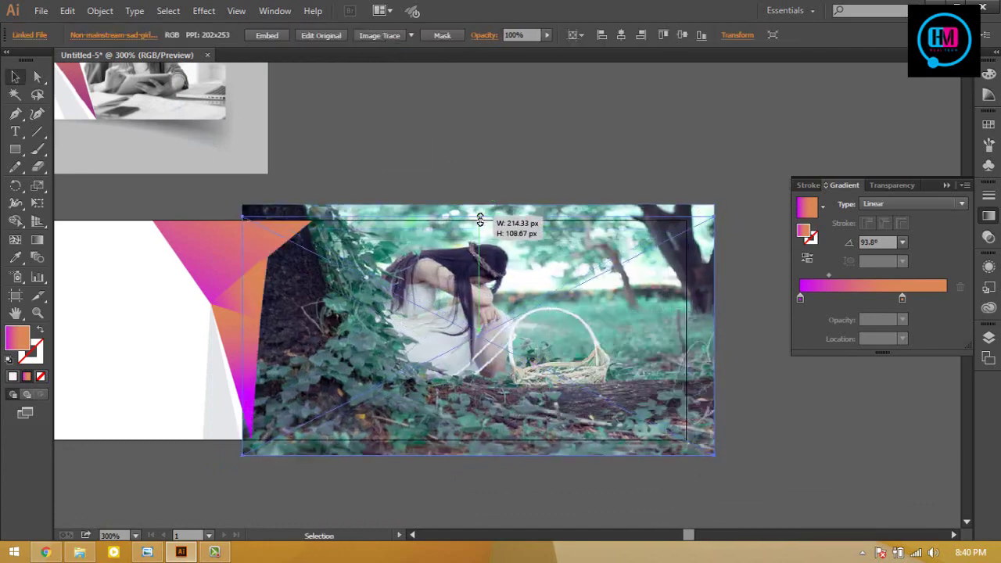
Trace a closed outline from the pink triangle's edge around the banner's right side.
left_click(726, 414)
key("p")
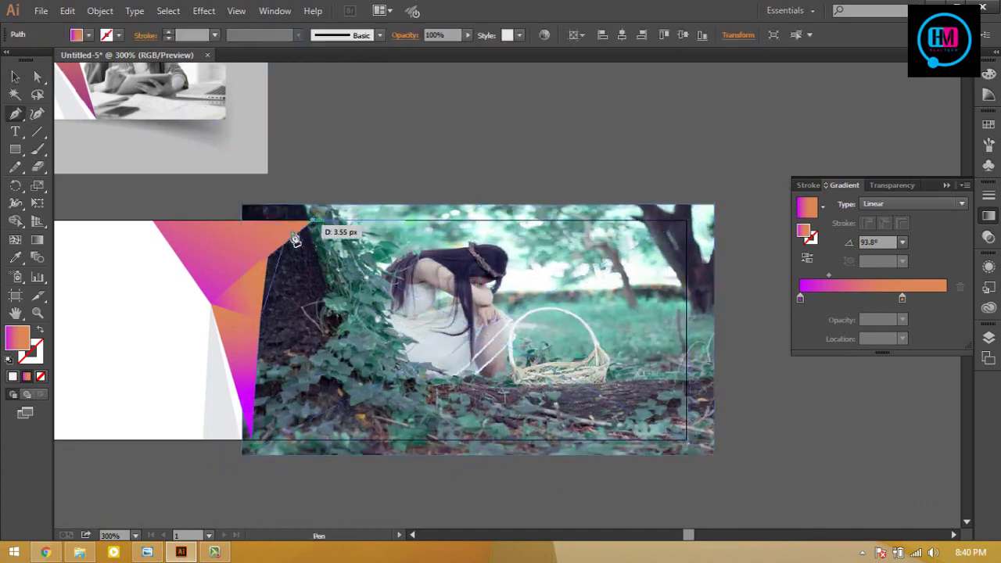
left_click(311, 222)
left_click(268, 256)
left_click(260, 321)
left_click(250, 440)
left_click(686, 440)
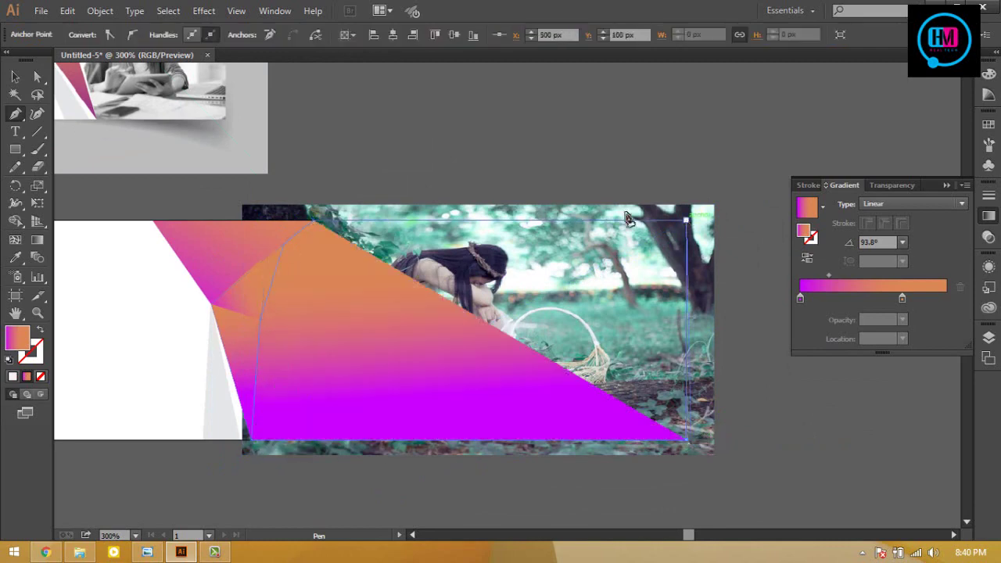
left_click(686, 221)
left_click(311, 222)
Select the outline together with the photo and make a clipping mask with Ctrl+7.
left_click(15, 76)
left_click_drag(547, 138, 636, 274)
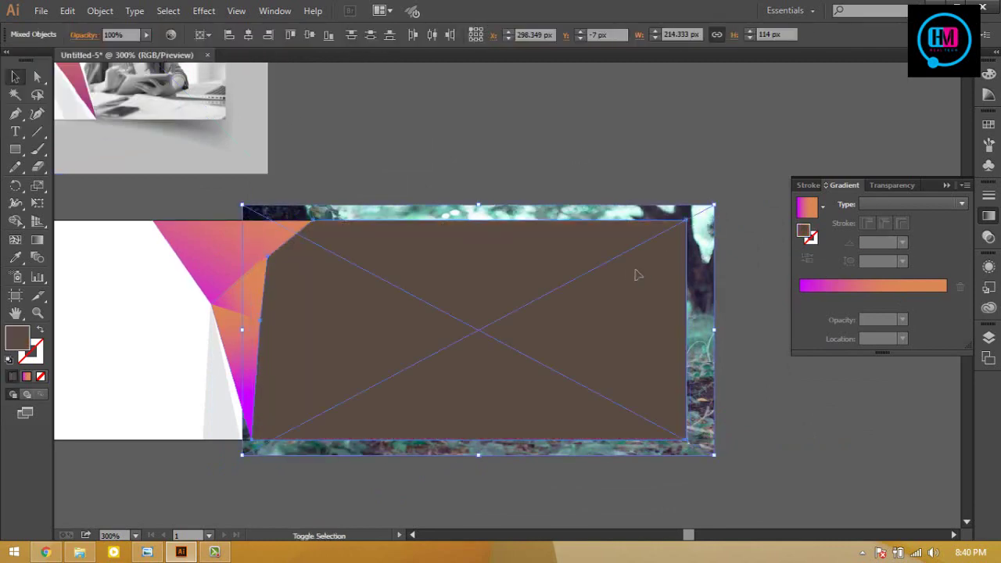
key("ctrl+7")
left_click(733, 158)
key("ctrl+minus")
scroll(320, 330, "left", 1)
Type the three-line heading Corporat Business Web Template at the upper left and set it to All Caps.
key("t")
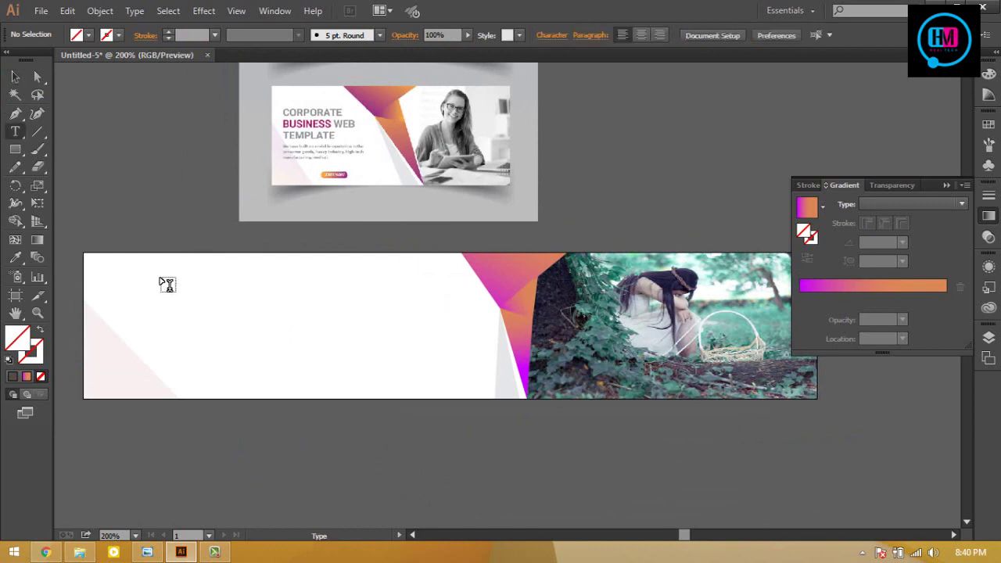
left_click(159, 277)
type("Corporat")
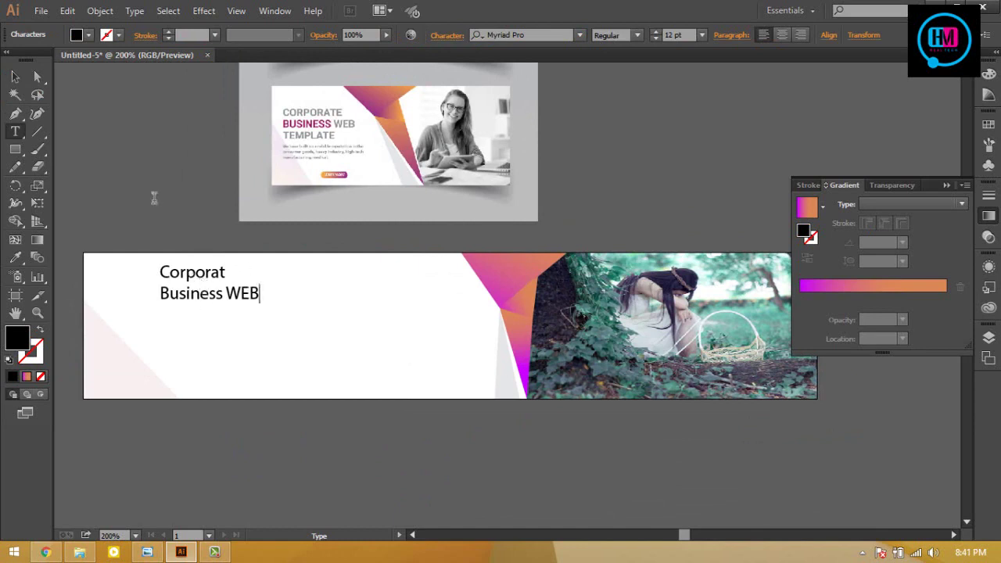
key("Escape")
left_click(331, 337)
key("t")
type("TEmplate")
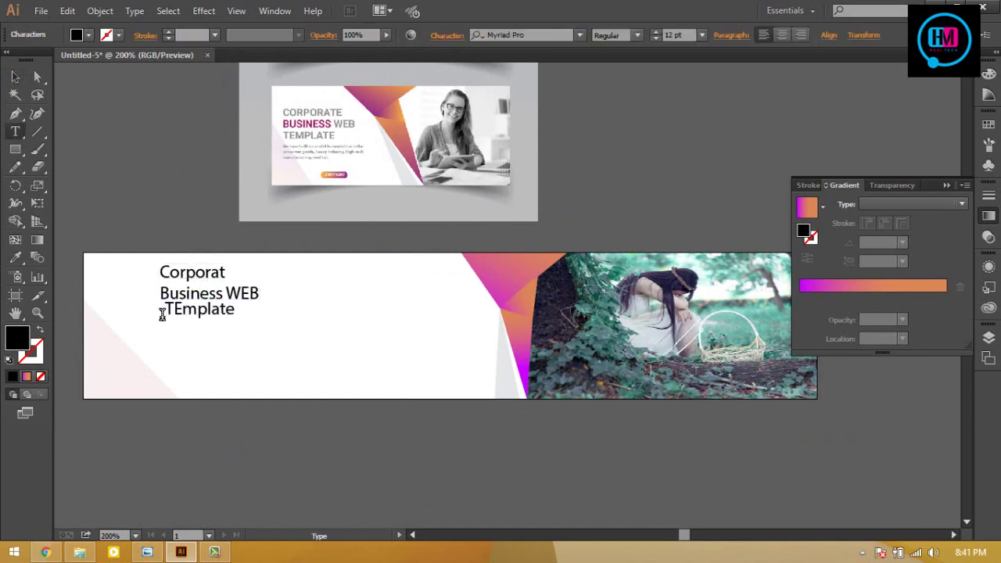
key("Escape")
key("ctrl+t")
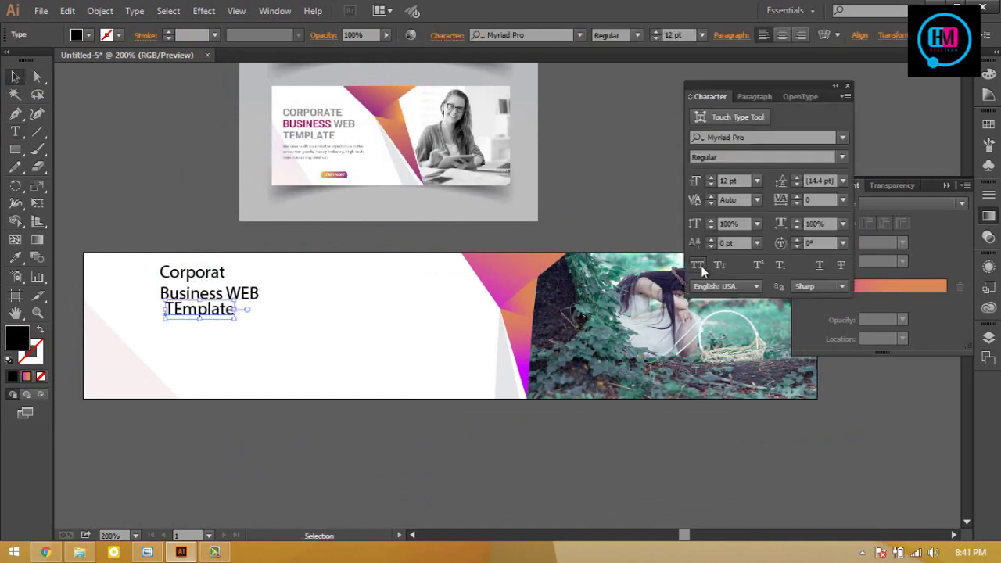
left_click(698, 266)
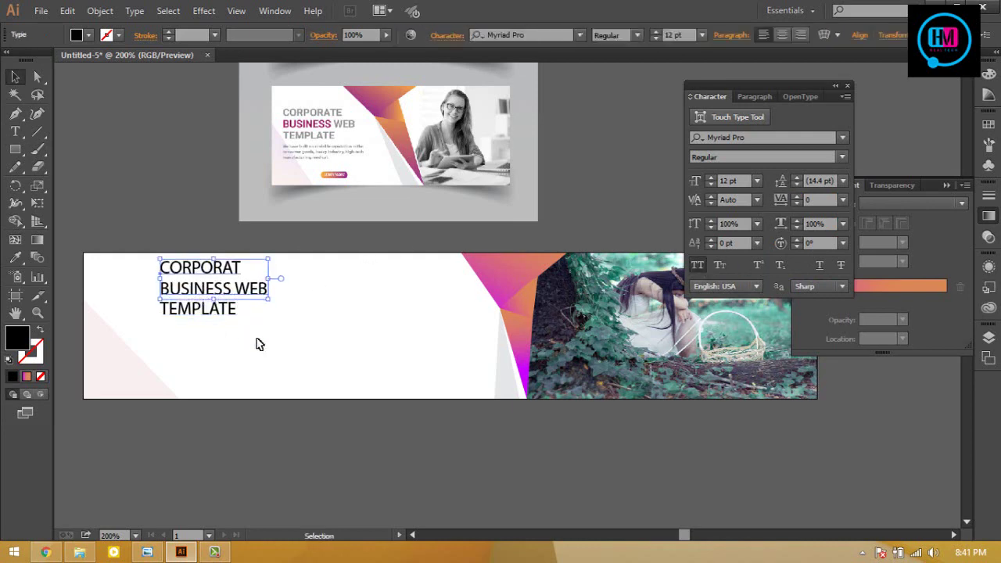
Colour the word BUSINESS purple with hex 8e2a84.
double_click(195, 287)
double_click(17, 337)
left_click(727, 284)
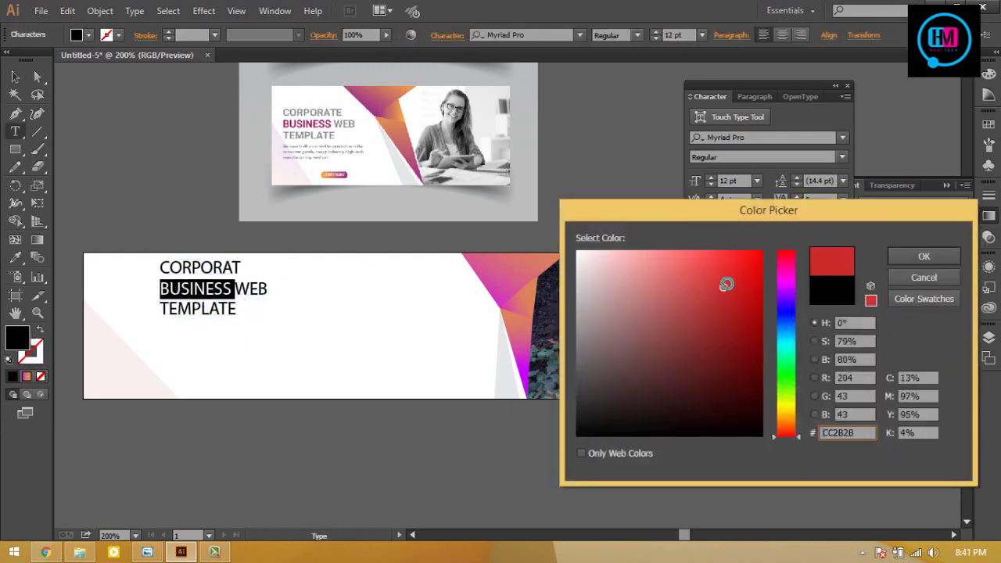
type("8e2a84")
key("Return")
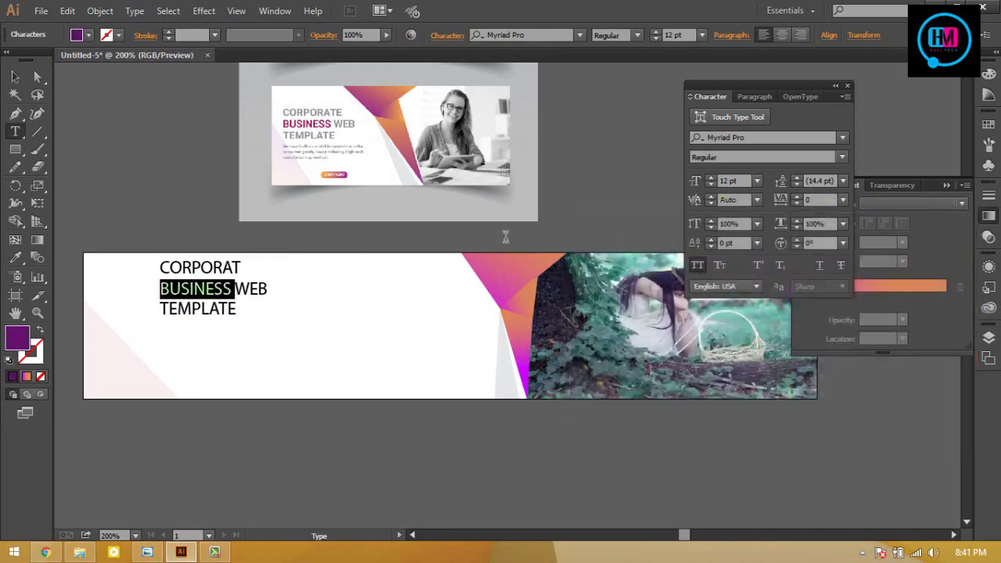
double_click(196, 287)
double_click(17, 336)
type("6D0C3D")
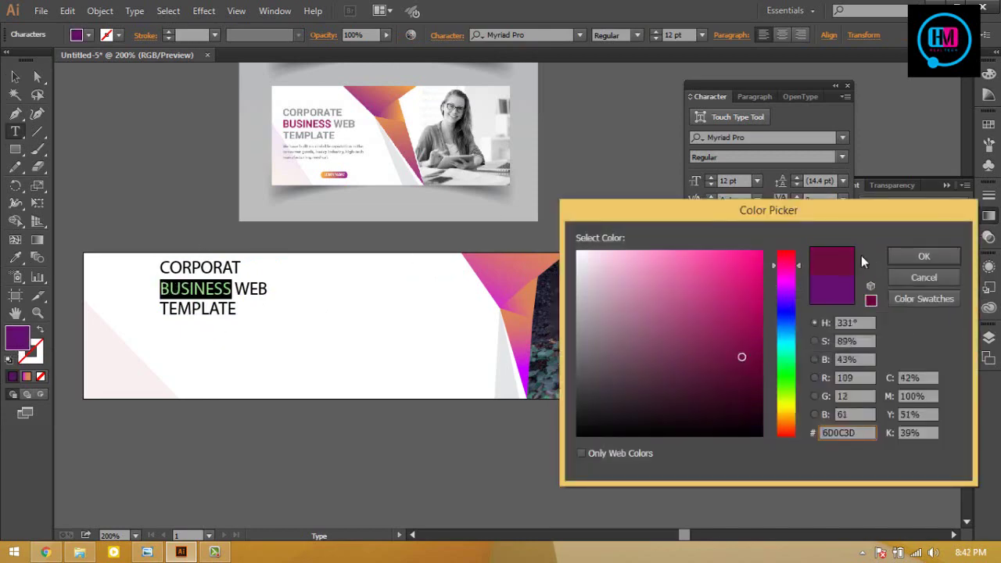
key("Return")
key("Escape")
left_click(396, 375)
Draw a pill-shaped button below the heading with a reversed coral-to-magenta gradient.
left_click_drag(15, 148, 67, 164)
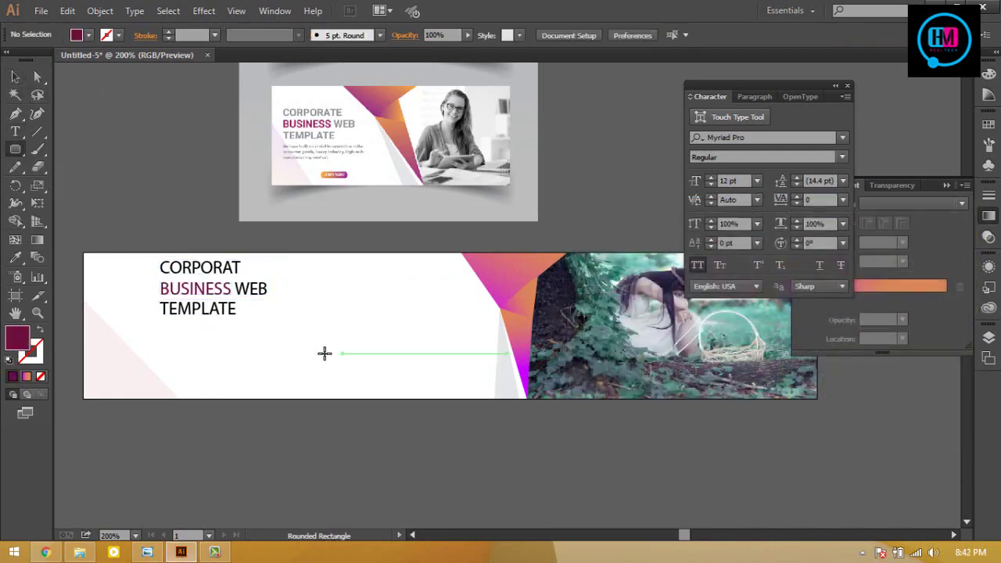
left_click_drag(287, 349, 427, 380)
key("i")
left_click(481, 269)
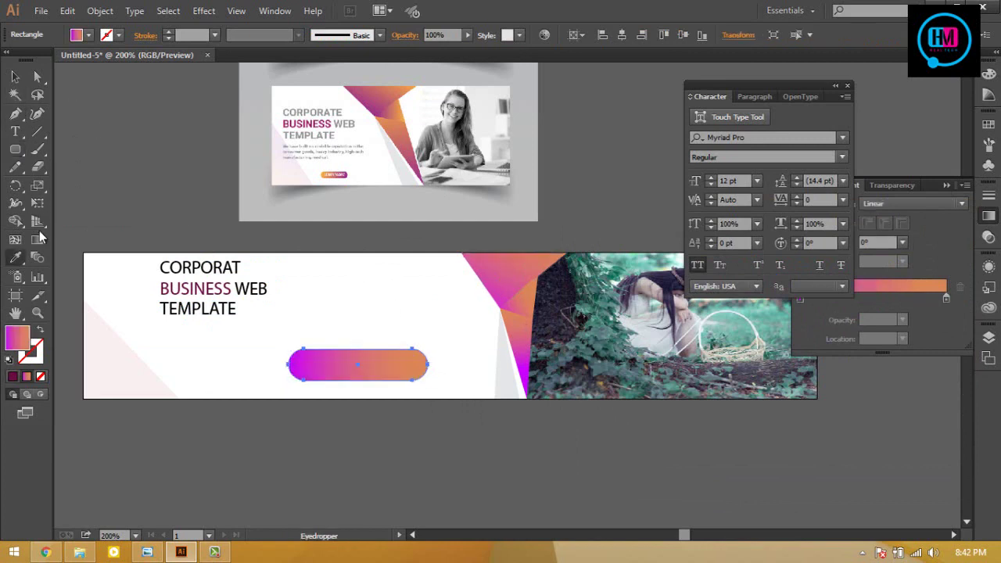
left_click(37, 239)
left_click_drag(469, 346, 263, 391)
Type the BUY NOW label and move it onto the gradient button.
key("t")
left_click(294, 291)
type("BUY NOW")
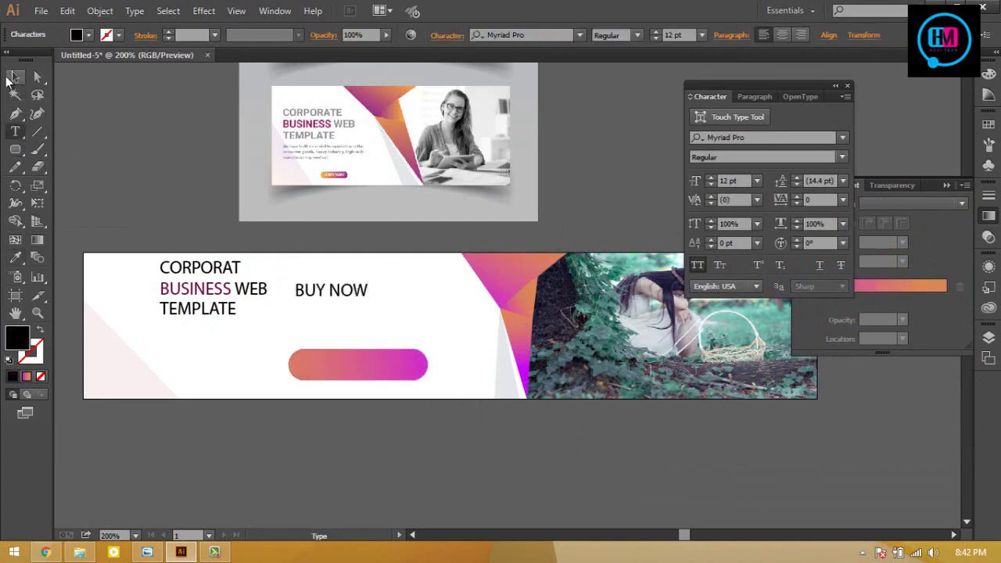
left_click(11, 77)
left_click_drag(344, 291, 362, 363)
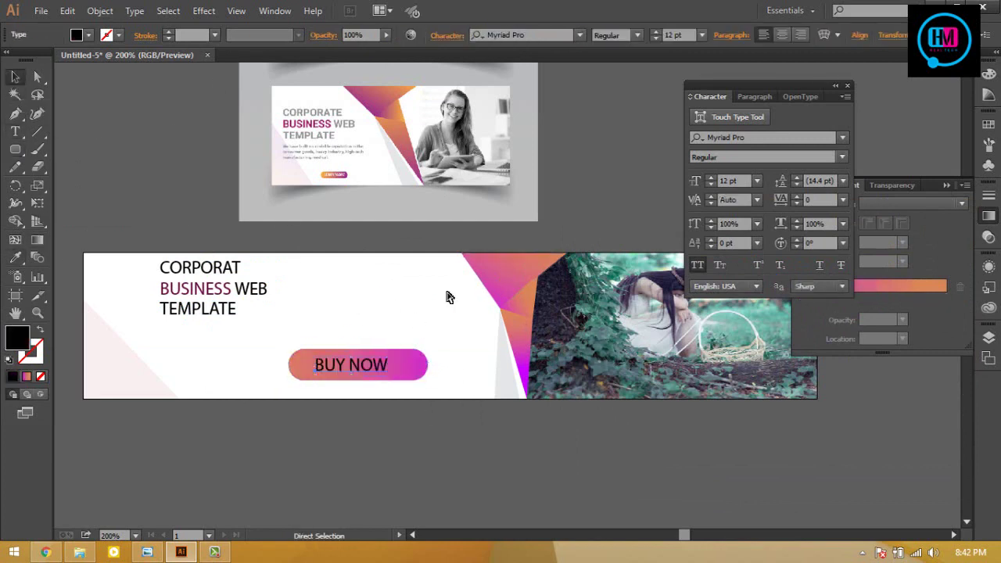
scroll(504, 291, "down", 1)
scroll(509, 286, "up", 2)
Reshape the pink and orange polygons by moving their top anchor points along the banner edge.
left_click_drag(438, 230, 383, 230)
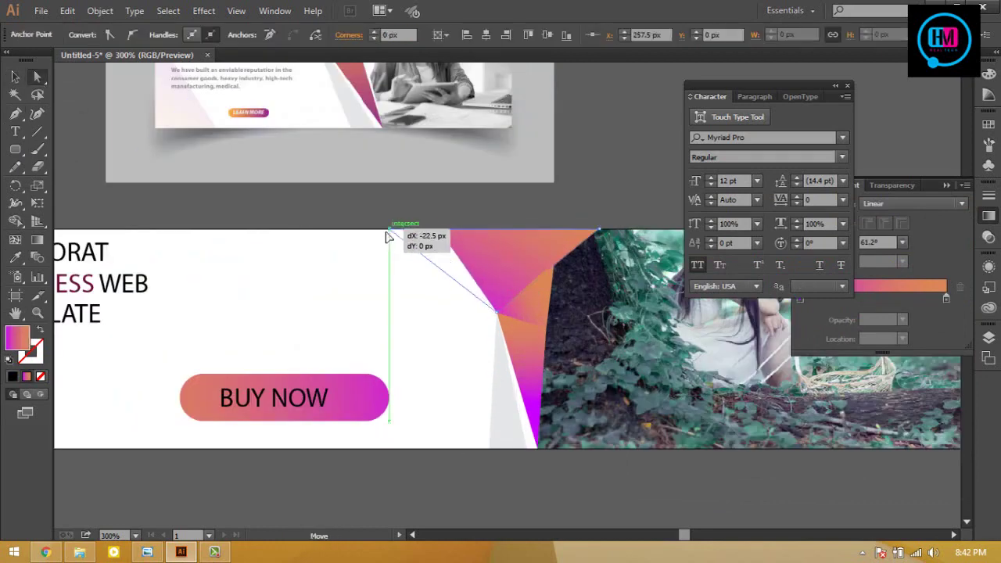
mouse_move(592, 230)
left_mouse_down()
mouse_move(547, 270)
mouse_move(545, 233)
left_mouse_up()
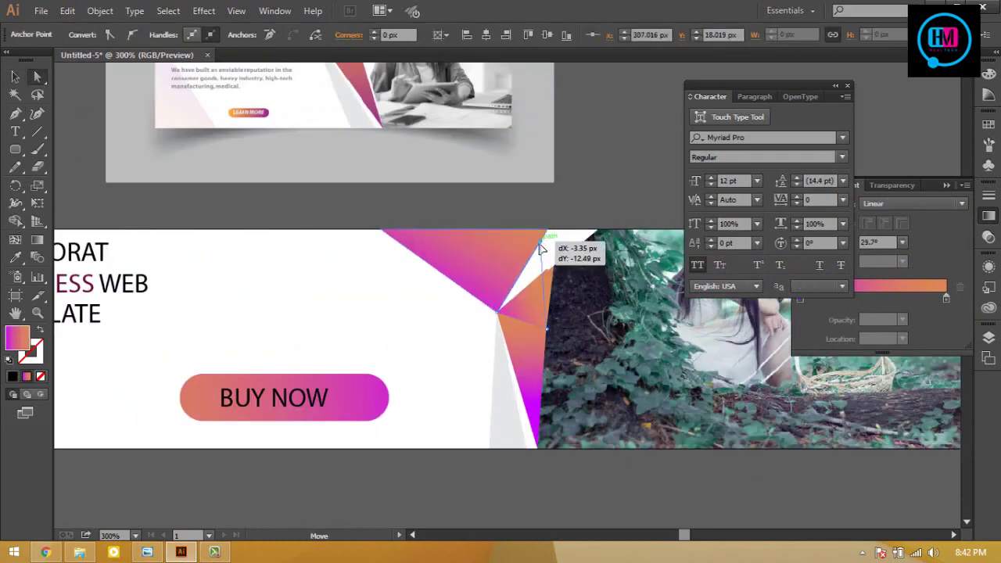
key("v")
left_click(532, 268)
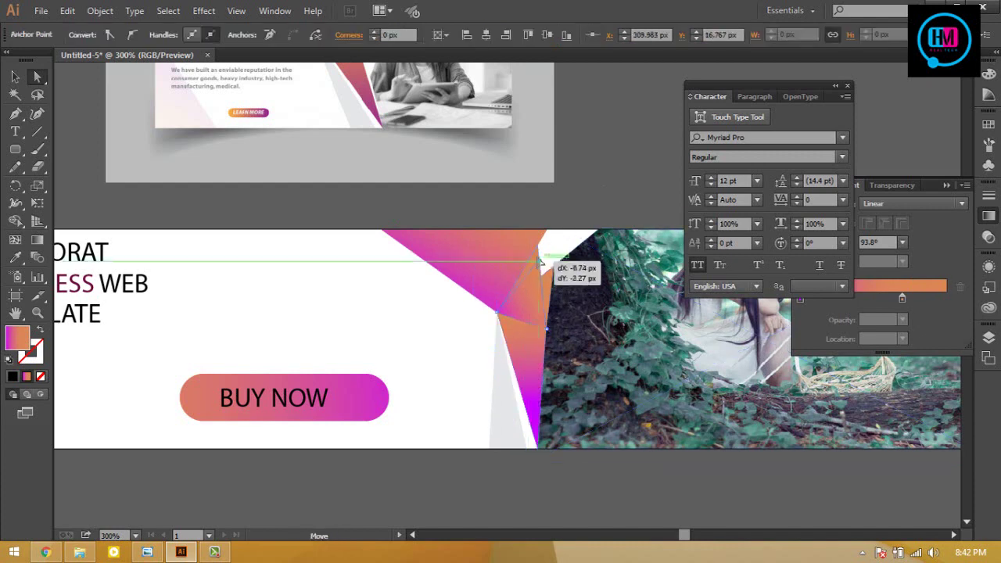
key("a")
left_click(595, 293)
left_click(541, 241)
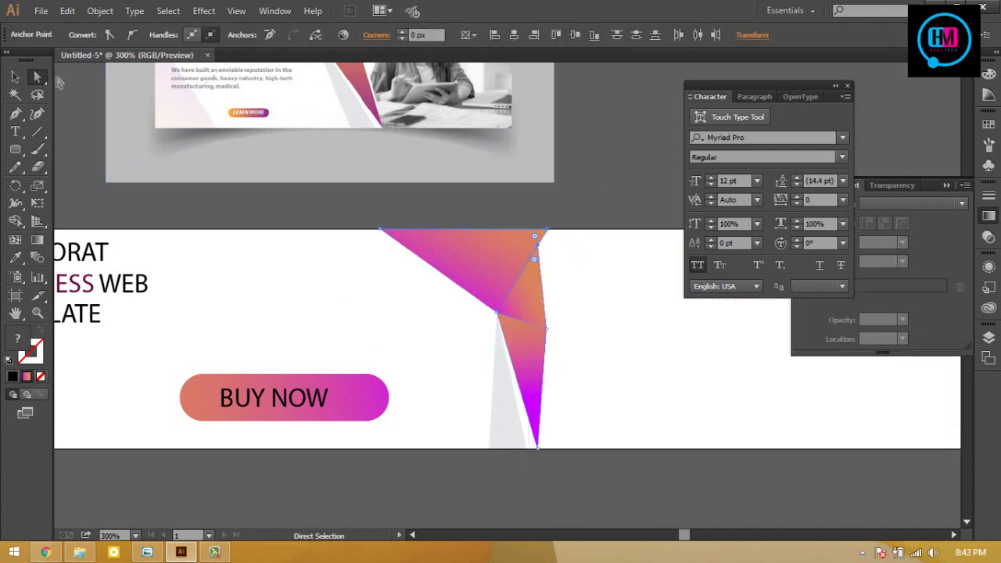
mouse_move(546, 232)
left_mouse_down()
mouse_move(583, 232)
mouse_move(542, 279)
mouse_move(563, 255)
left_mouse_up()
left_click(592, 192)
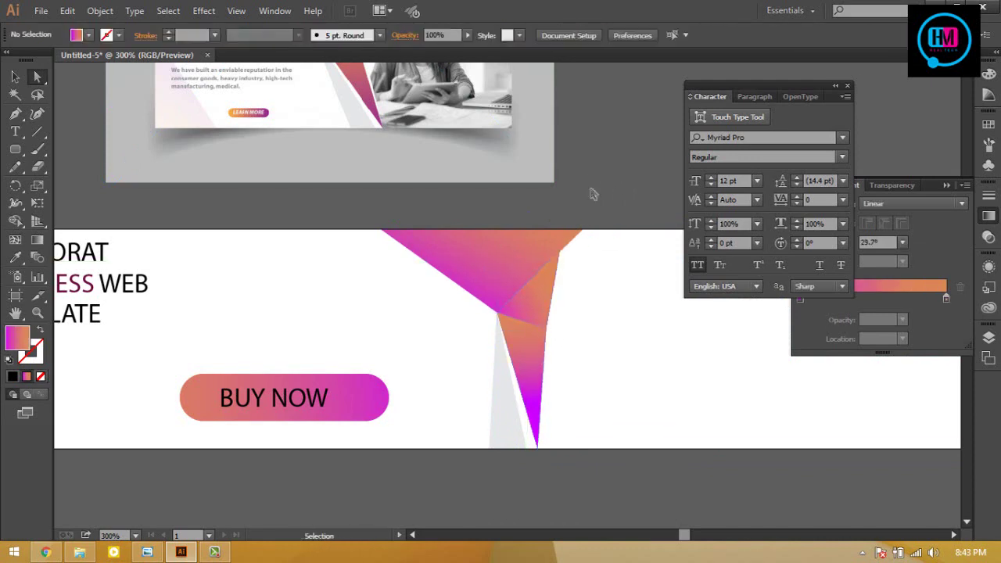
Pen-draw a shape covering the banner's right side and drag in the portrait photo from folder 1.
key("ctrl+minus")
key("ctrl+minus")
key("ctrl+plus")
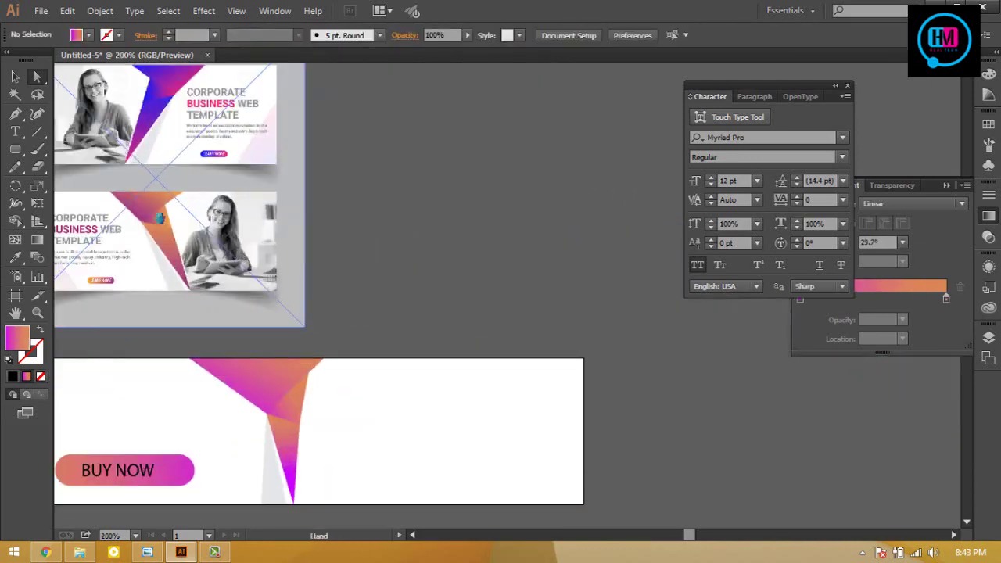
scroll(342, 315, "down", 1)
key("p")
left_click_drag(337, 308, 309, 383)
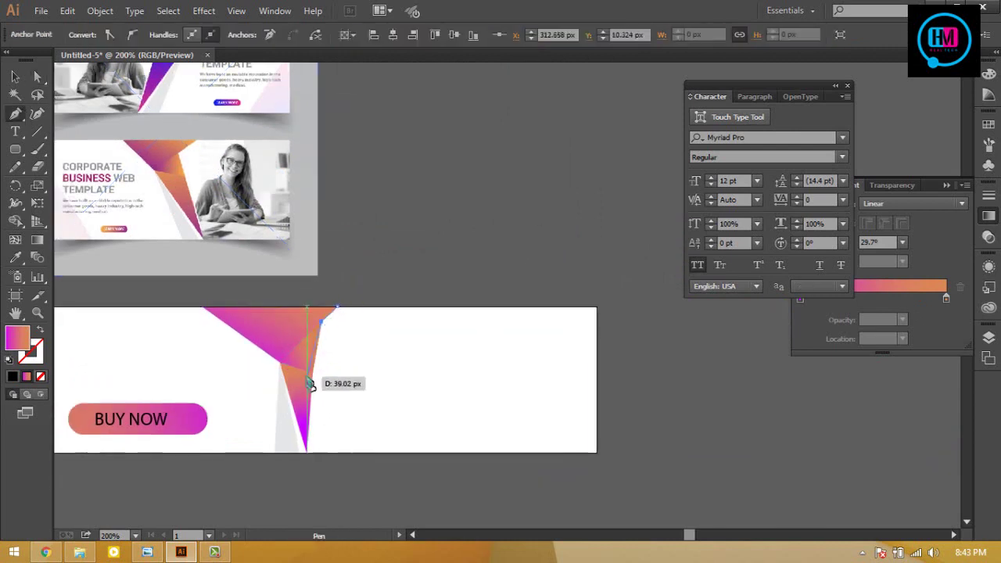
left_click(597, 452)
left_click(597, 307)
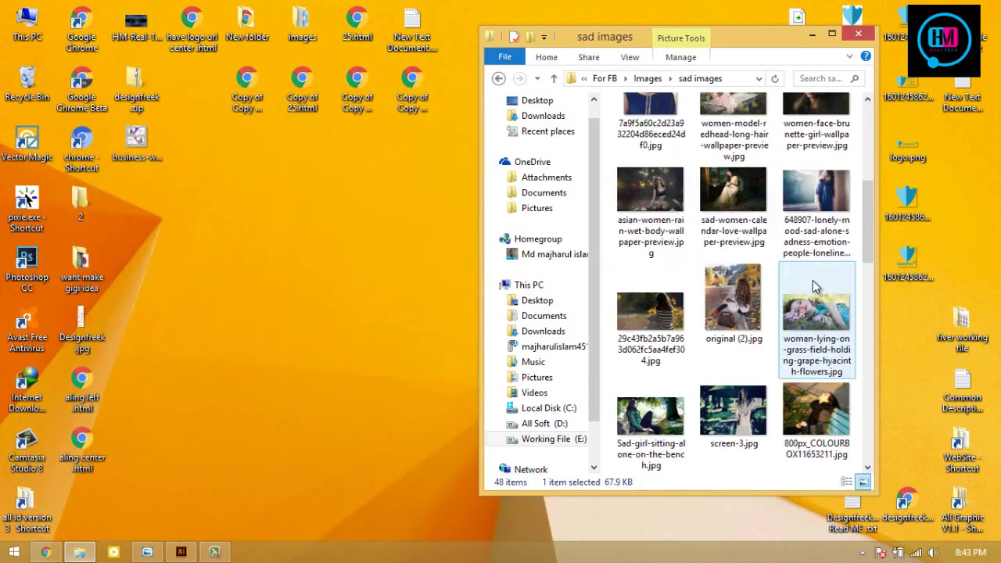
double_click(672, 140)
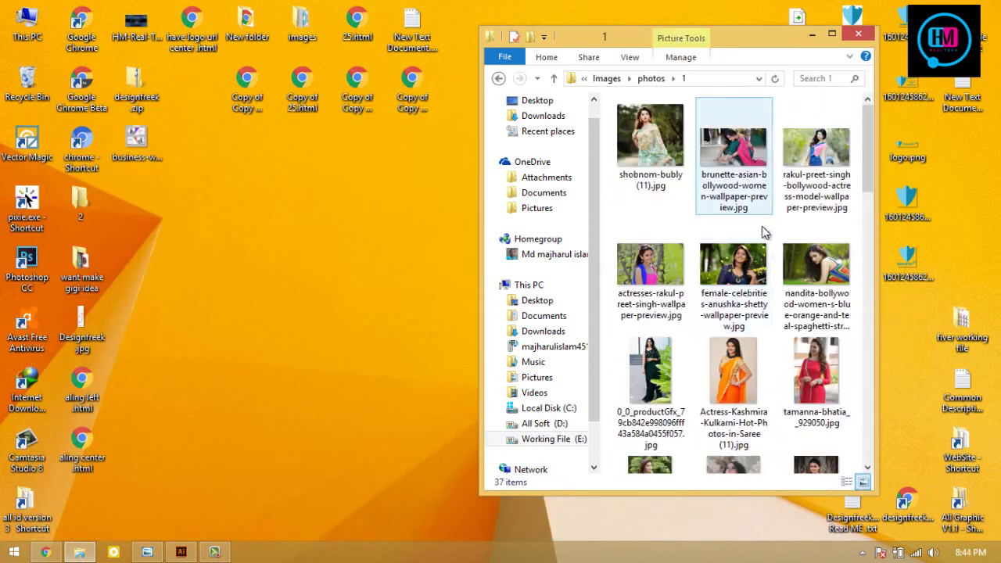
left_click_drag(815, 266, 504, 277)
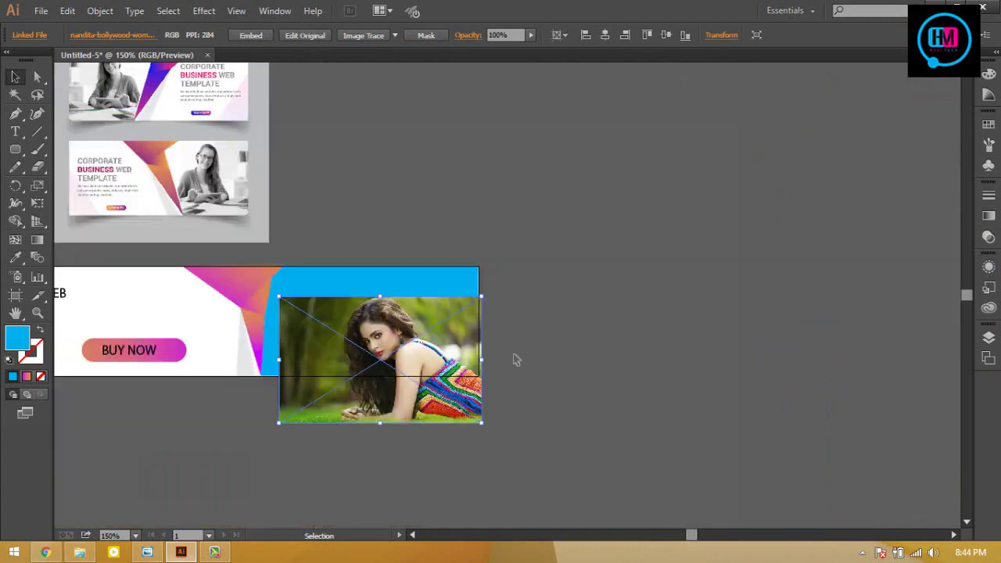
Position the woman-on-grass photo at right and clip it inside the blue shape with Make Clipping Mask.
left_click_drag(632, 348, 654, 349)
right_click(576, 304)
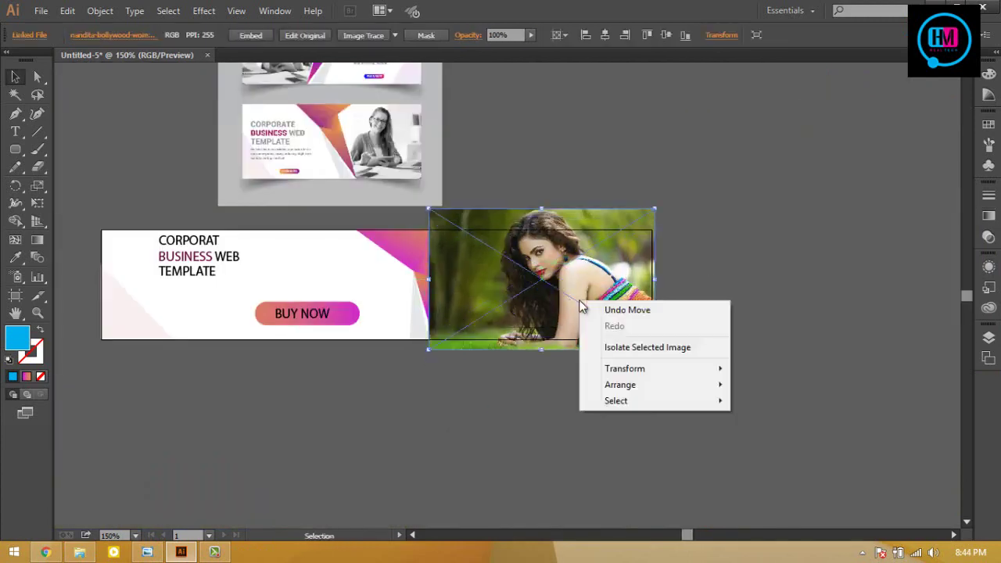
key("ctrl+3")
right_click(565, 252)
left_click(765, 458)
key("ctrl+alt+3")
right_click(605, 284)
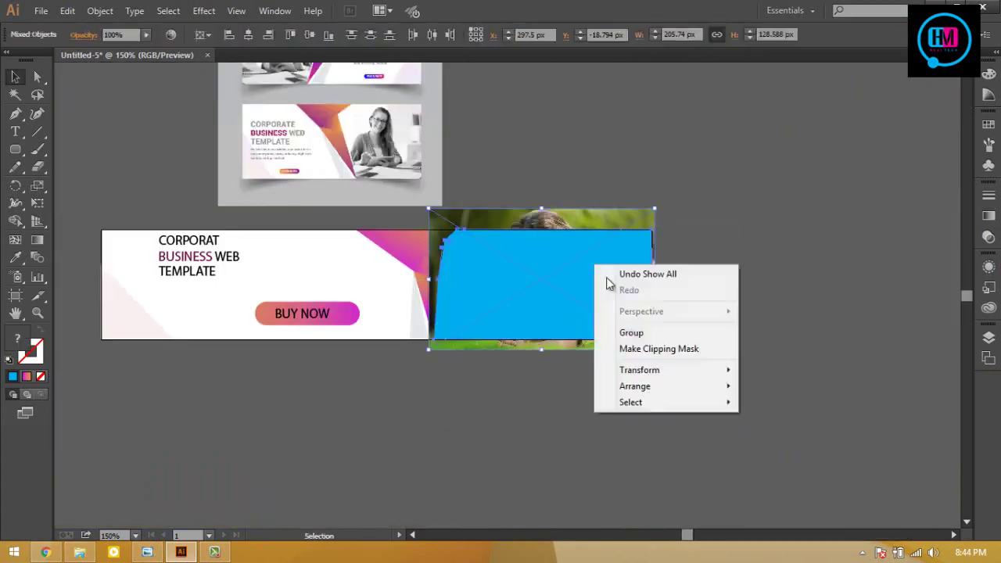
left_click(634, 359)
left_click(617, 344)
left_click(748, 273)
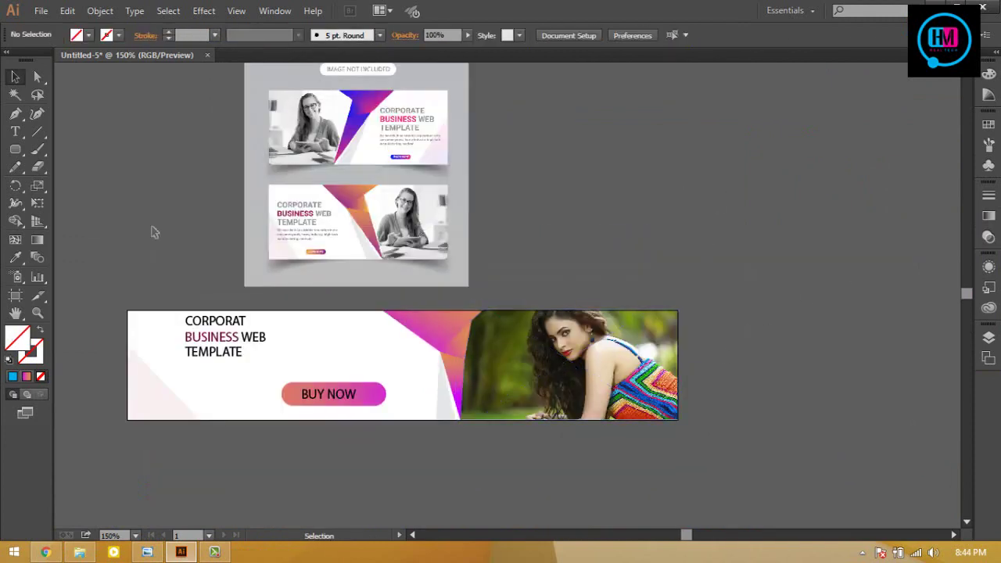
left_click_drag(491, 313, 505, 316)
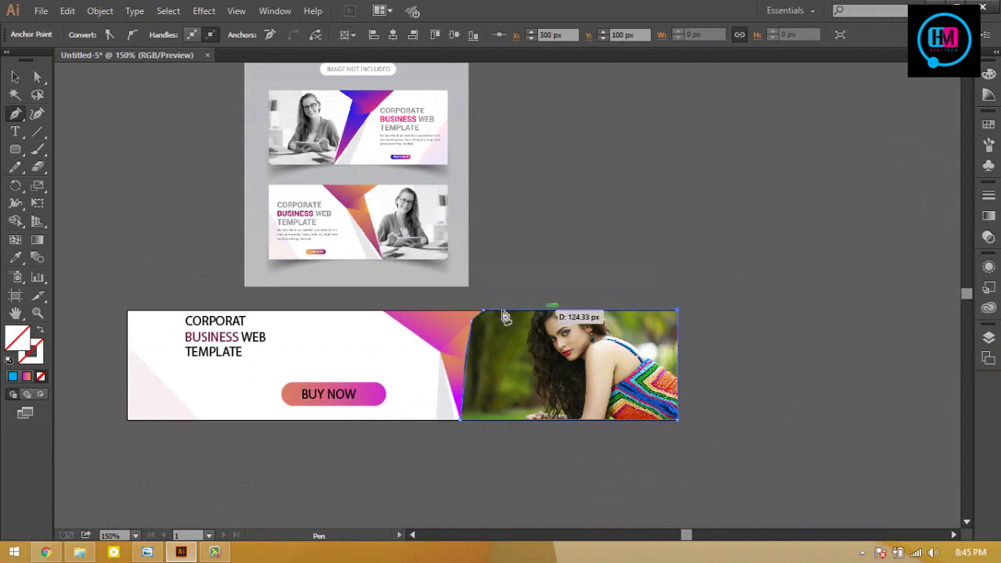
Close the traced overlay shape over the photo and fill it grey from Swatches.
left_click(14, 78)
left_click(89, 35)
left_click(47, 117)
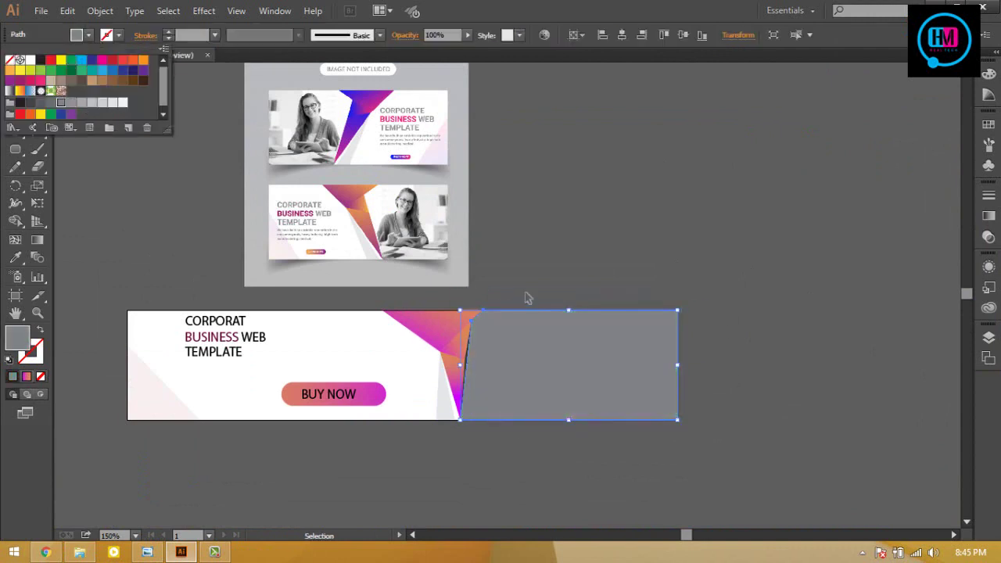
left_click(527, 297)
Lower the grey overlay's opacity to 25% so the photo shows through.
left_click(681, 362)
left_click(711, 375)
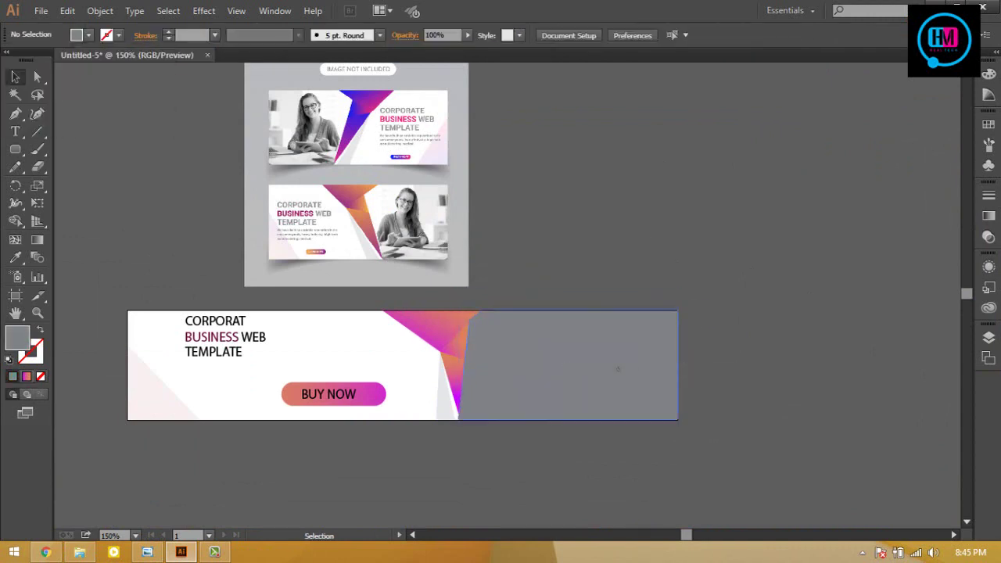
left_click(617, 364)
left_click(468, 35)
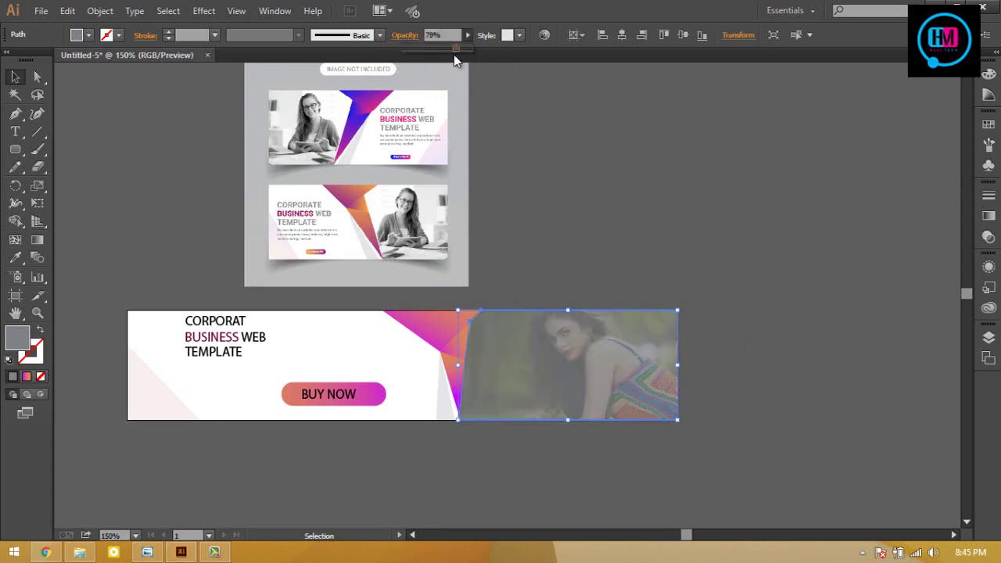
mouse_move(431, 53)
left_mouse_down()
mouse_move(454, 54)
mouse_move(421, 54)
left_mouse_up()
left_click(679, 222)
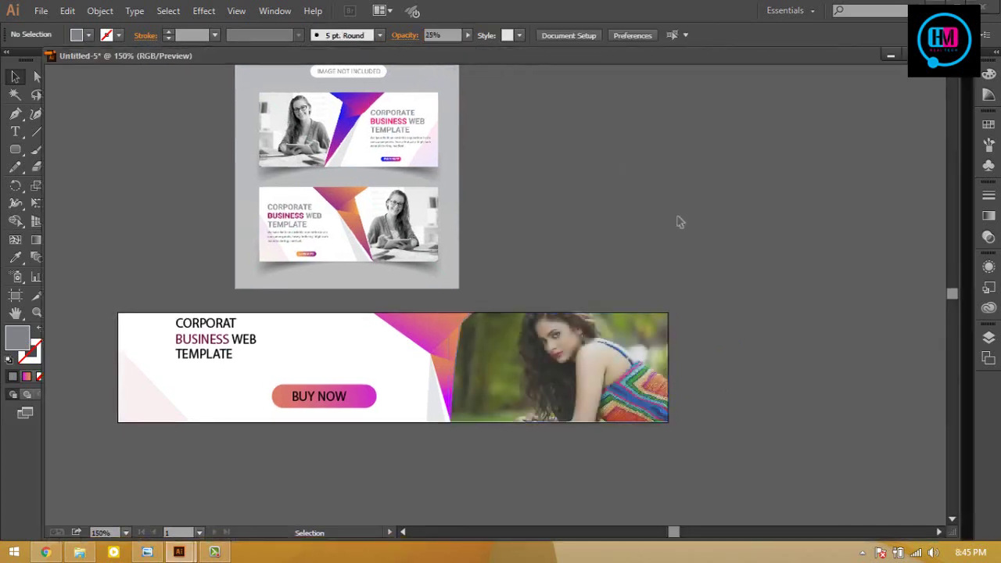
left_click(209, 360)
key("ctrl+t")
Shrink the heading slightly and add a Myriad Pro Condensed 8 pt body text box beneath it.
left_click_drag(257, 365, 209, 344)
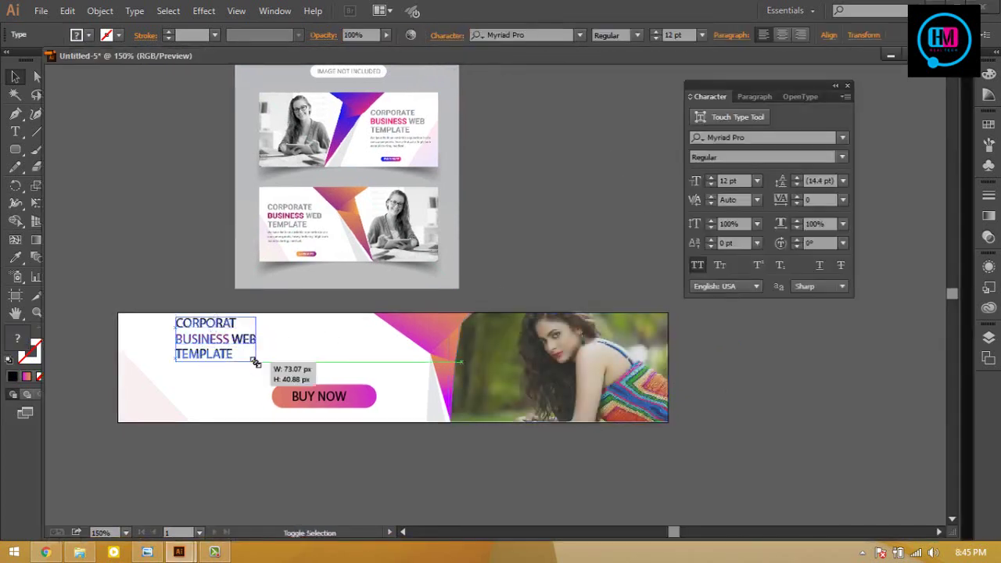
key("ctrl+shift+a")
key("t")
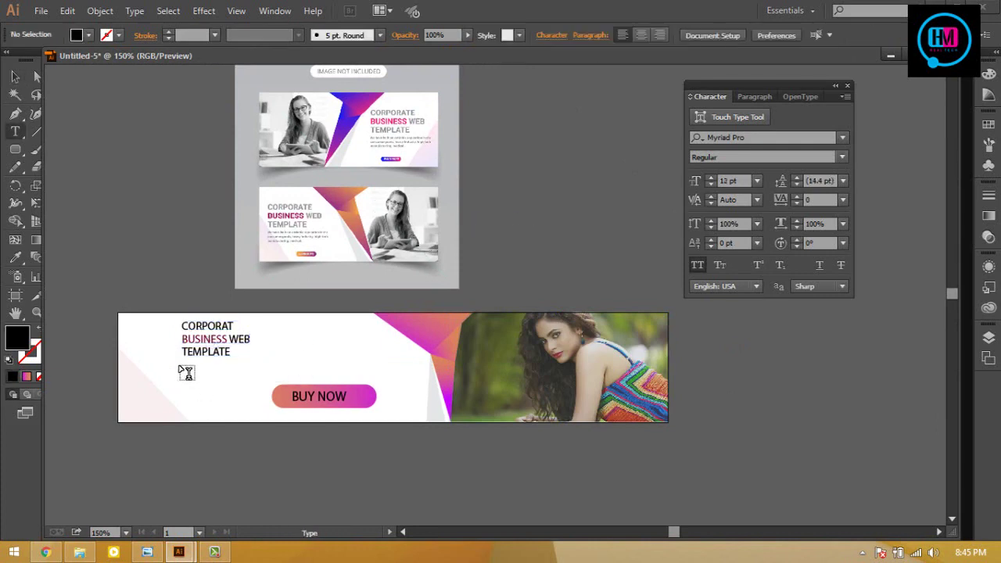
left_click_drag(180, 361, 261, 418)
key("ctrl+z")
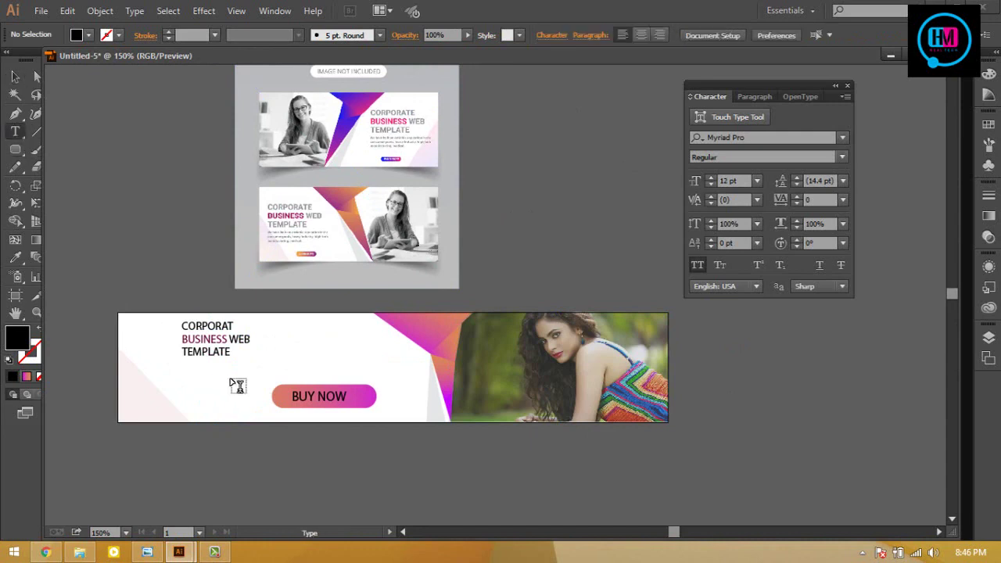
left_click_drag(182, 356, 254, 412)
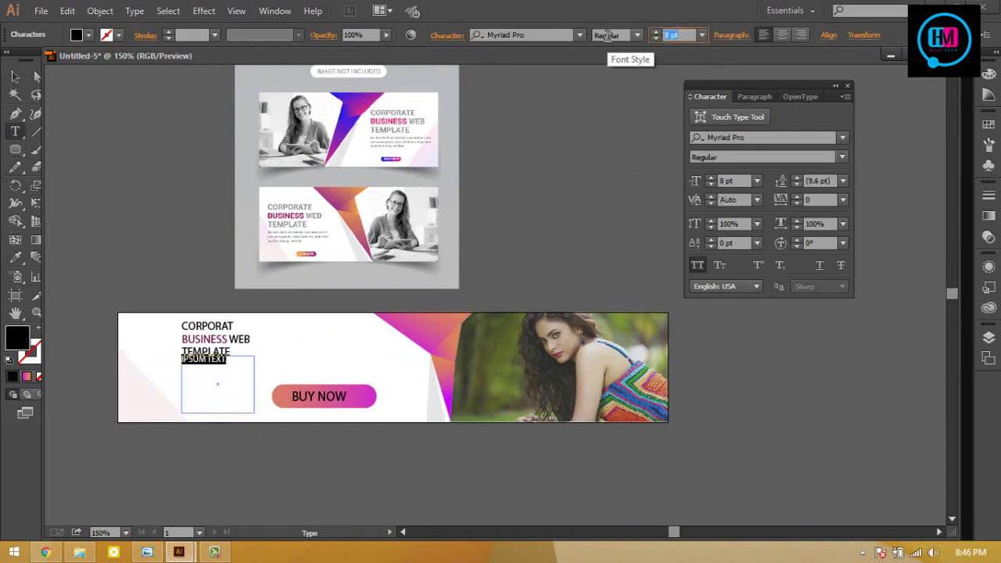
left_click(607, 36)
left_click(625, 17)
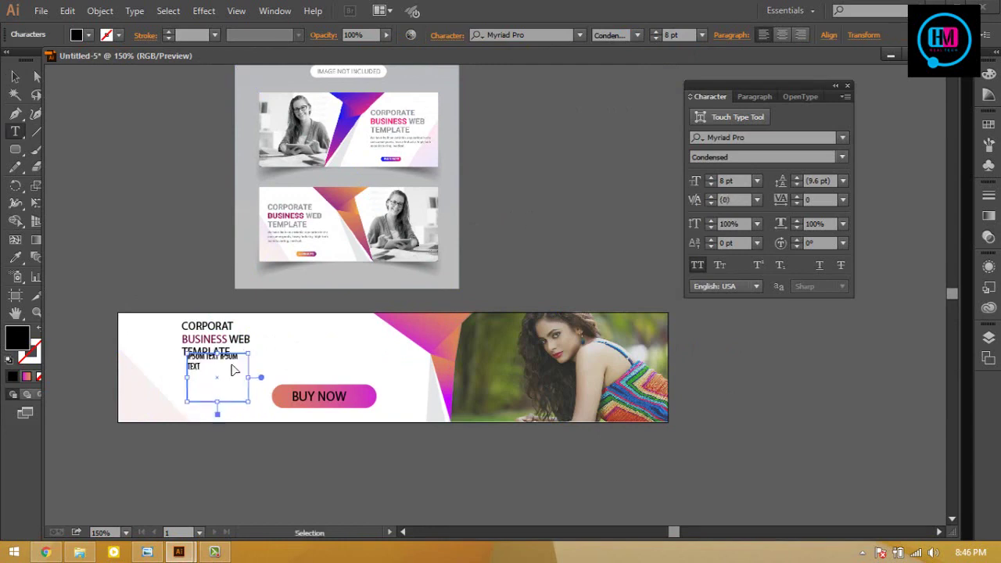
key("ctrl+z")
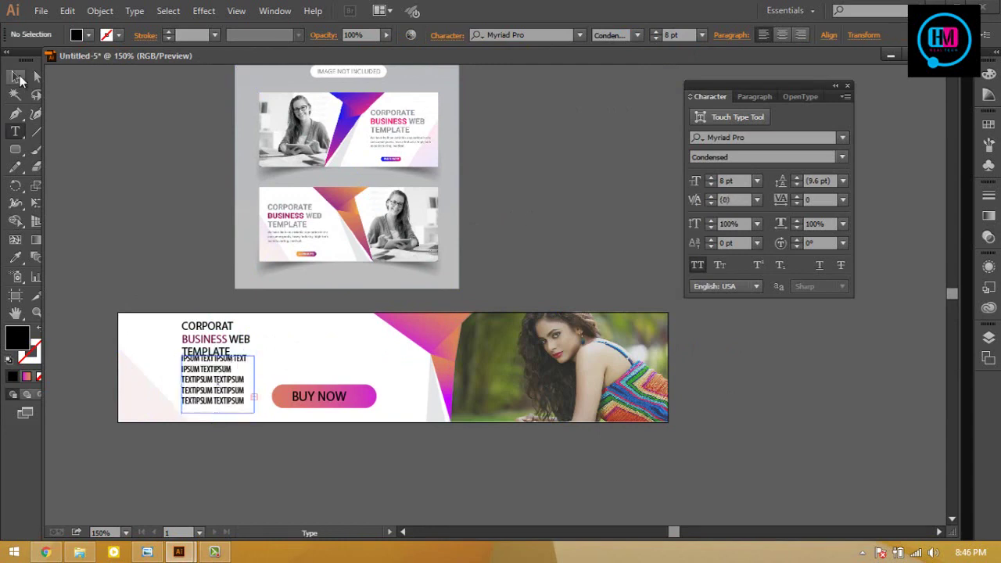
Nudge the body text down, shift the BUY NOW button right, and make its lettering white.
left_click(17, 76)
left_click_drag(215, 379, 215, 387)
left_click(563, 156)
left_click(321, 397)
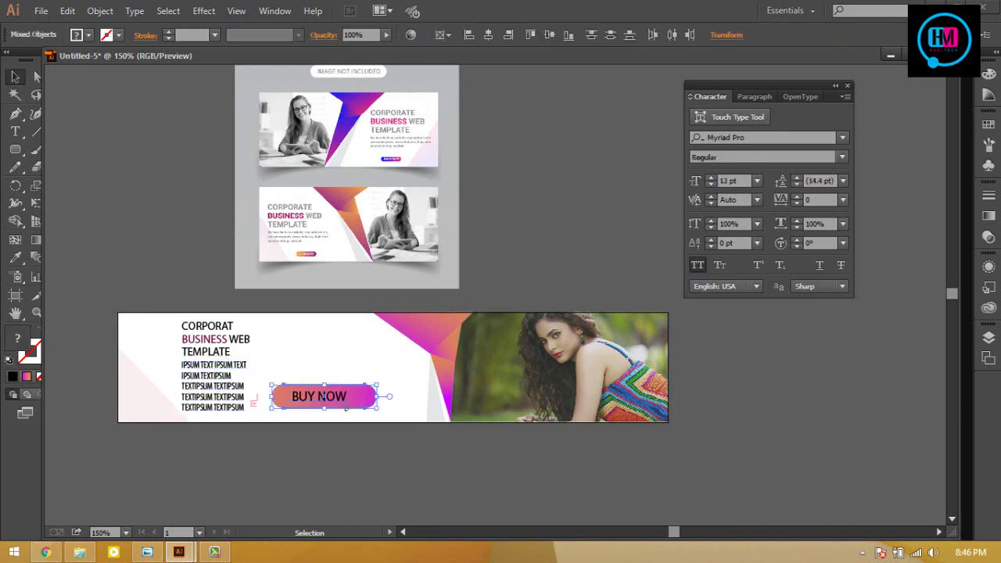
left_click_drag(320, 396, 342, 396)
double_click(17, 337)
left_click(585, 244)
left_click(922, 253)
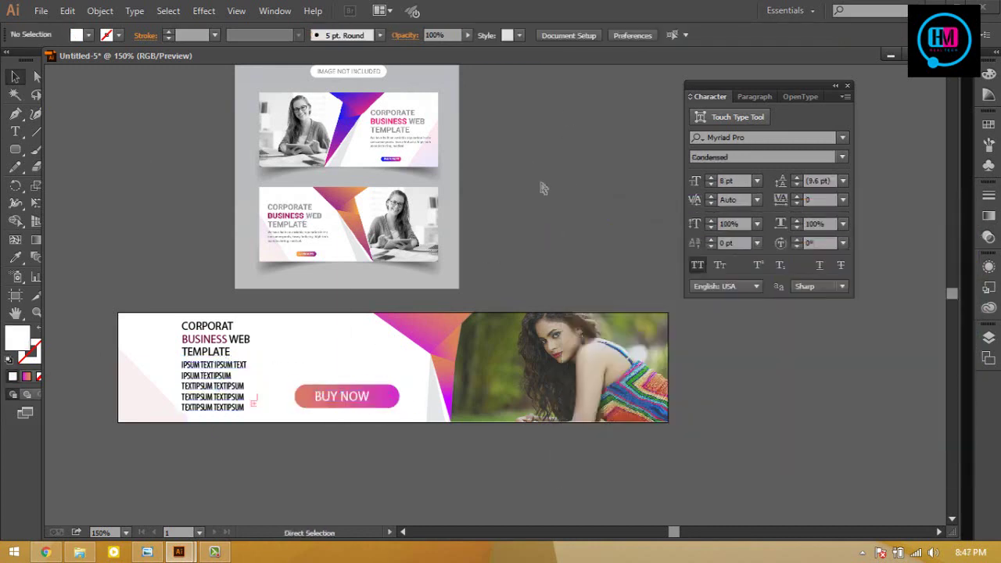
key("ctrl+minus")
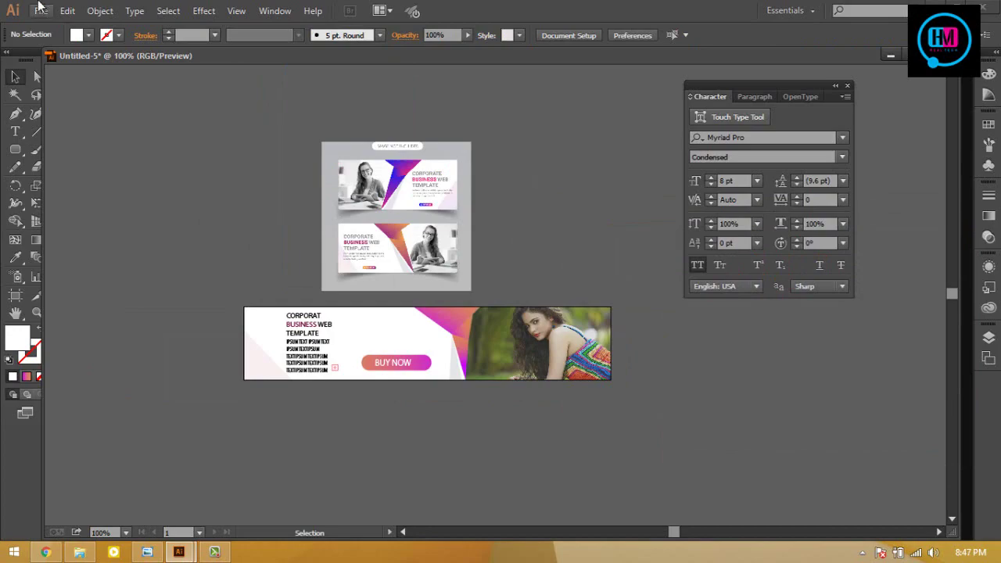